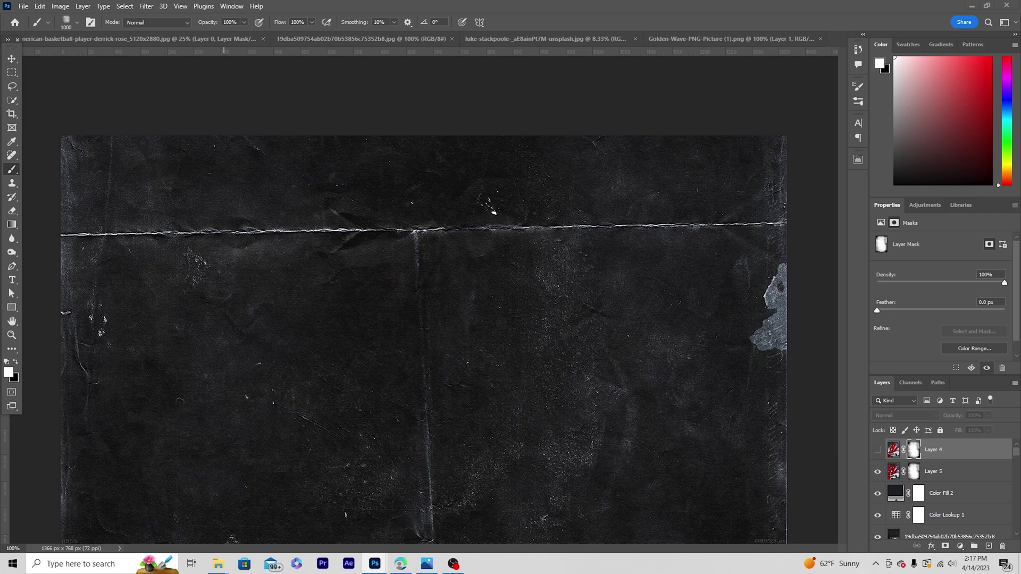
- Create a new 4 × 5 inch portrait document at 300 ppi in 8-bit RGB Color with a white background
key(ctrl+n)
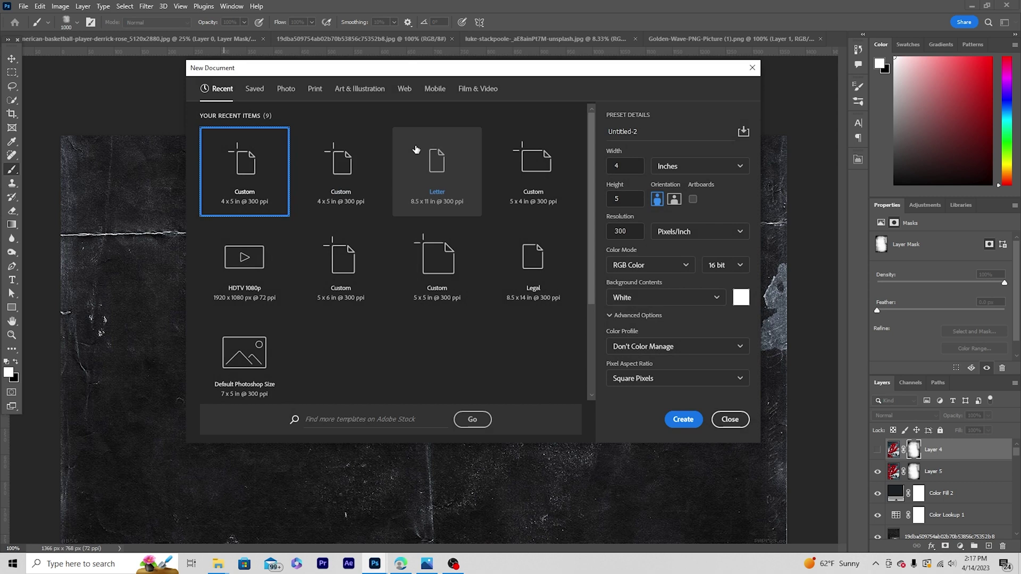
click(618, 167)
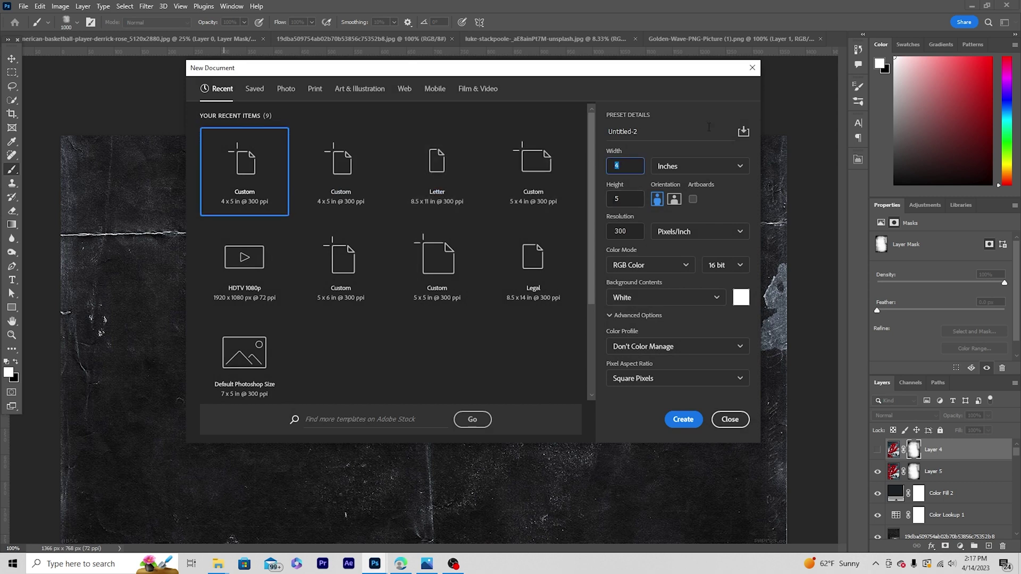
click(724, 265)
click(722, 285)
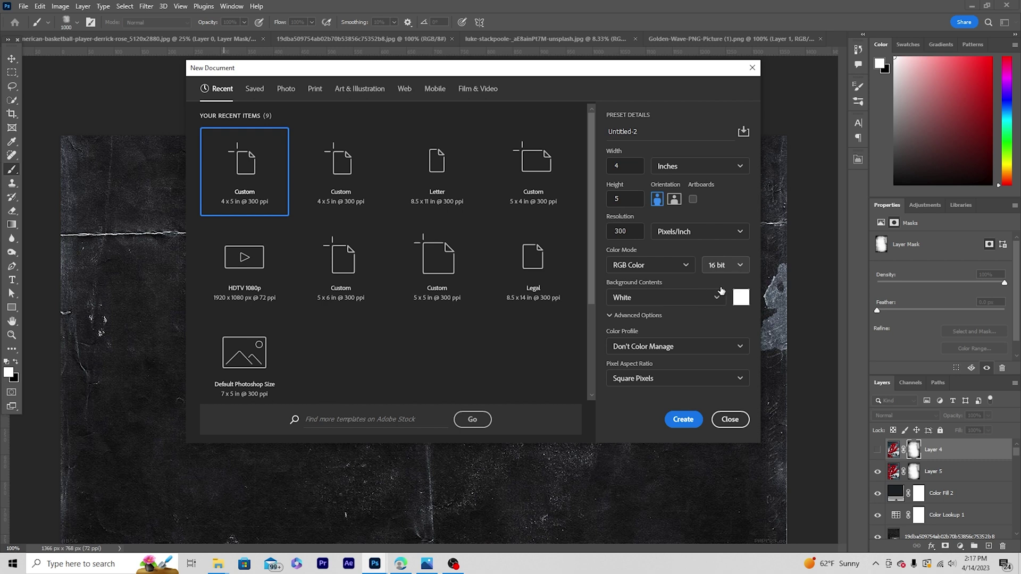
click(676, 422)
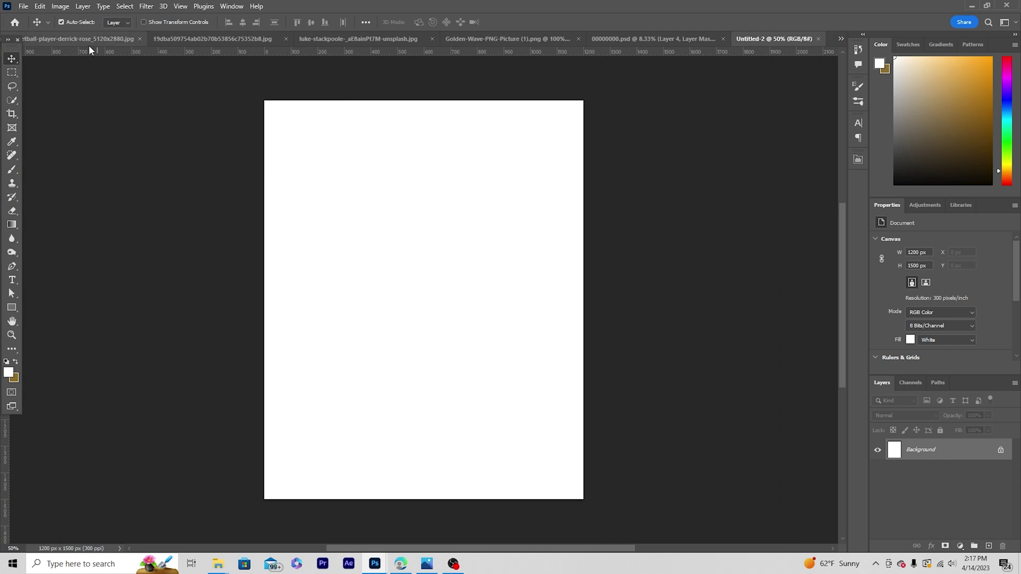
- Copy the cut-out basketball player into the new document and convert its layer to a smart object
click(89, 39)
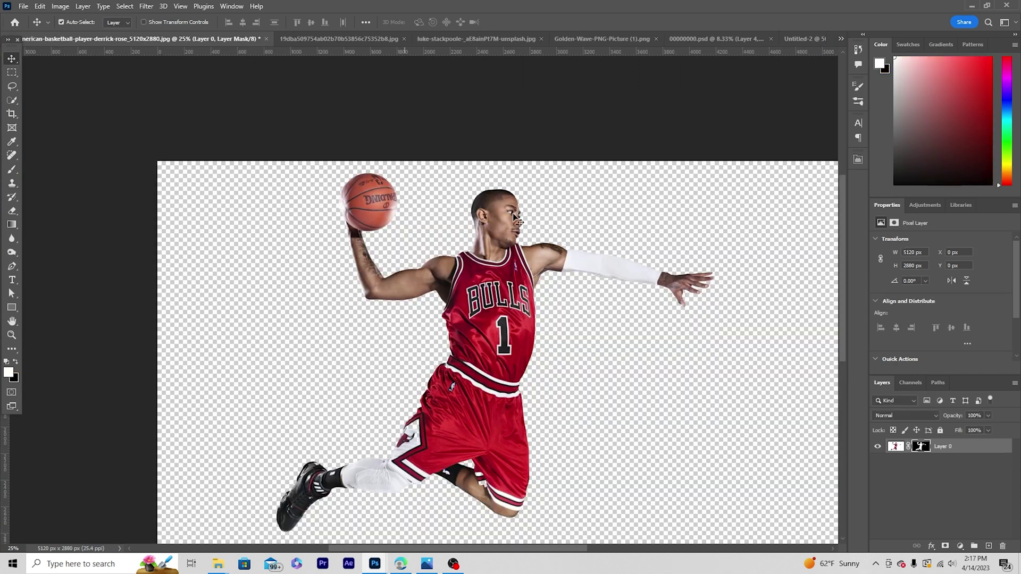
drag(505, 212, 456, 250)
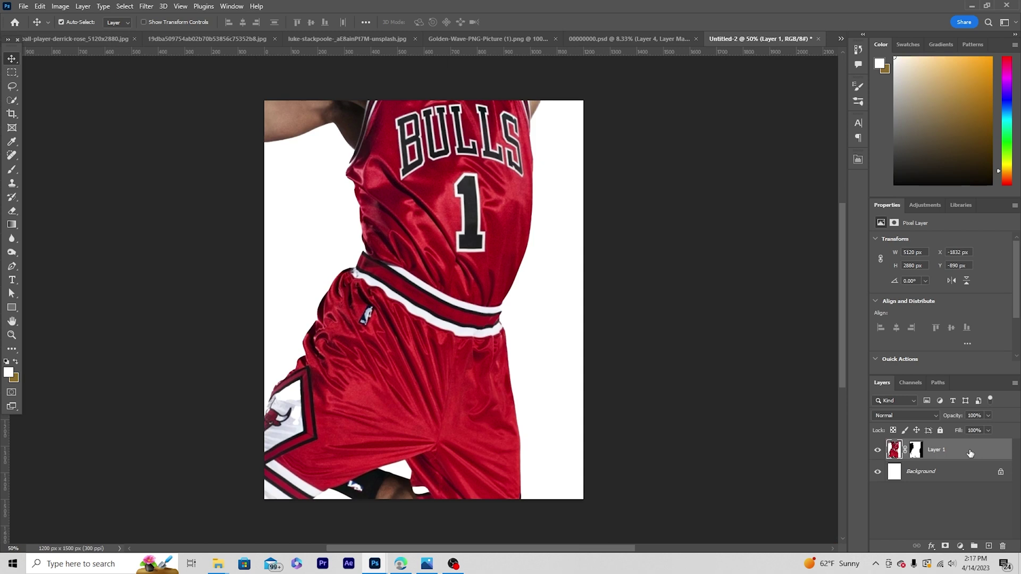
right_click(970, 453)
click(868, 250)
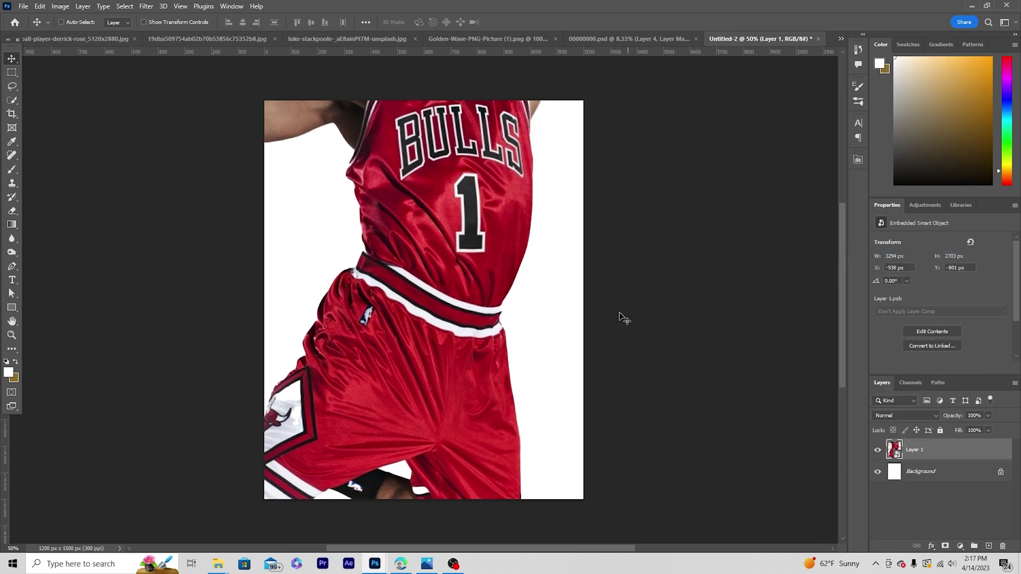
- Scale the basketball player down to about 26.78% and place the whole figure in the upper middle of the canvas
key(ctrl+t)
key(ctrl+minus)
key(ctrl+minus)
key(ctrl+minus)
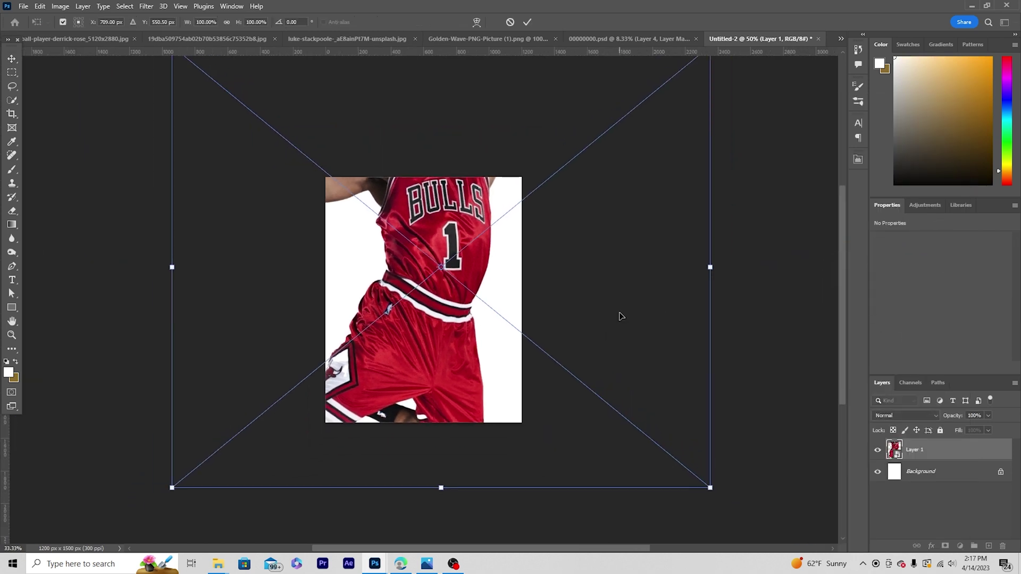
drag(579, 161, 472, 249)
drag(447, 285, 443, 285)
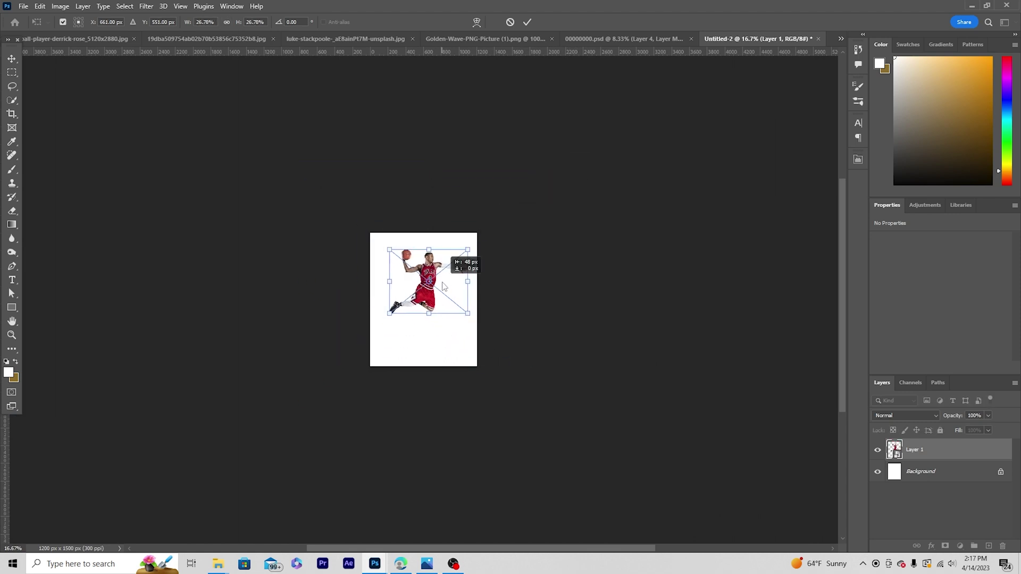
key(Return)
- Copy the cloudy city skyline photo luke-stackpoole into the new poster document
click(200, 39)
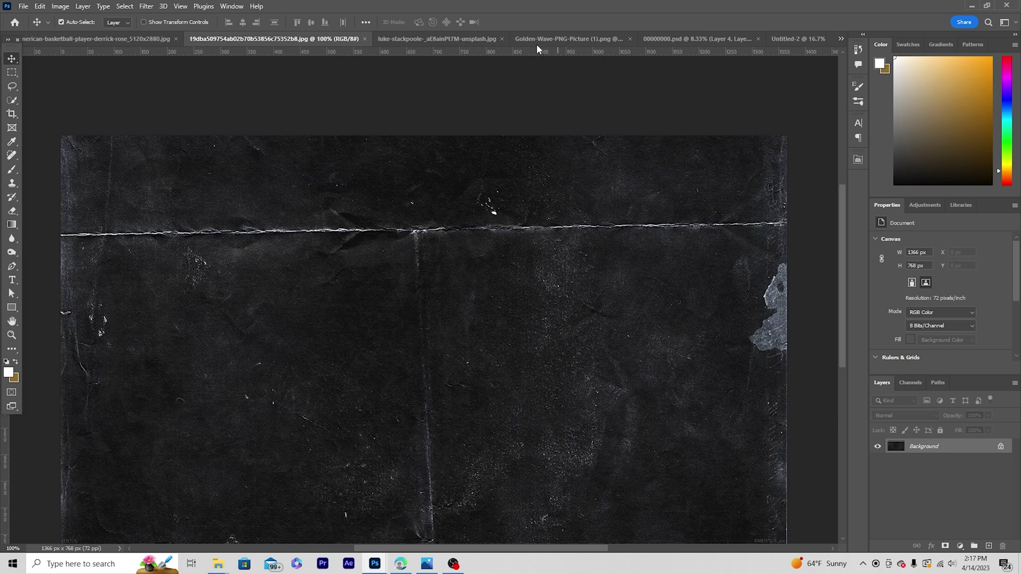
click(839, 39)
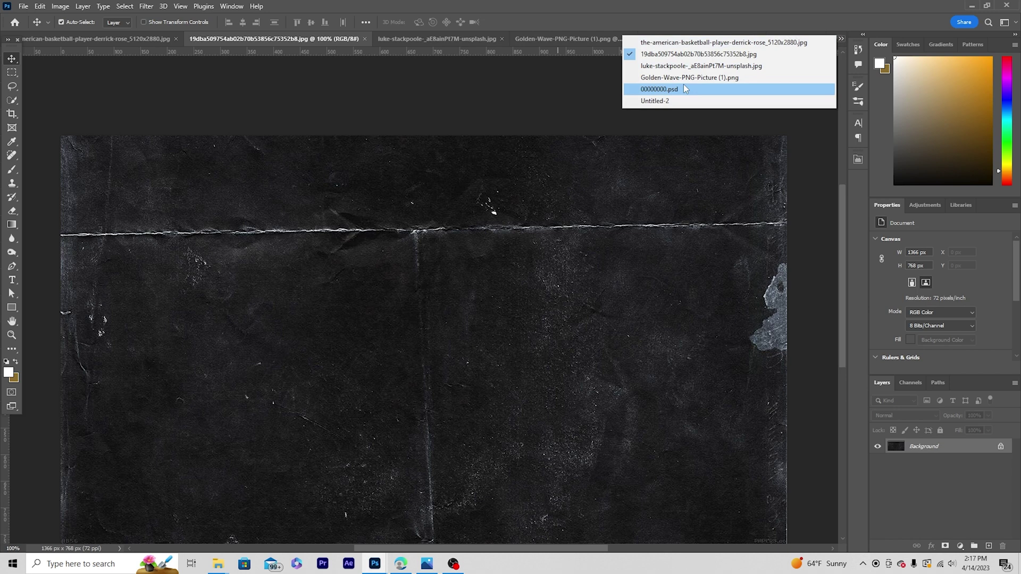
click(687, 66)
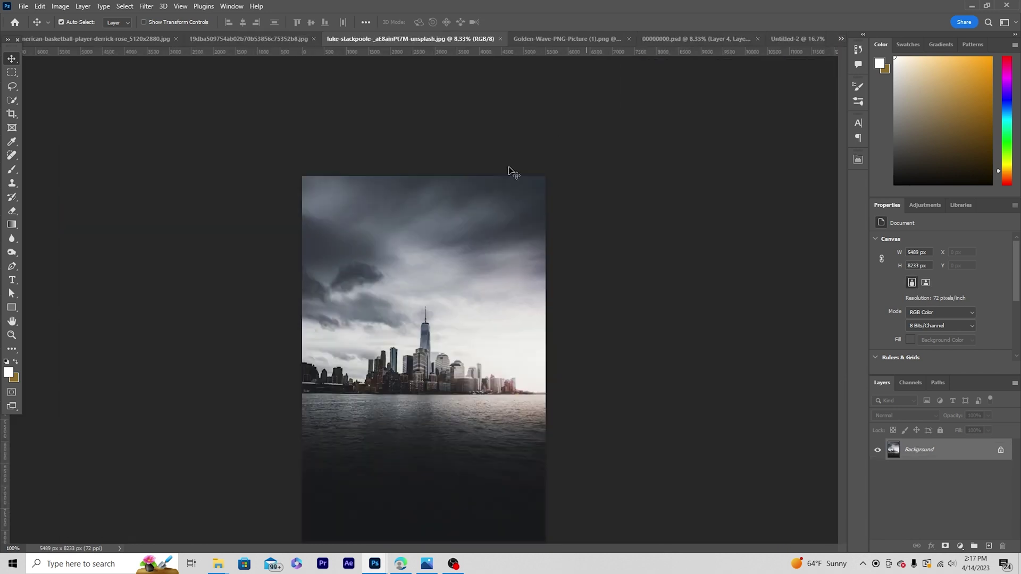
drag(734, 93, 435, 322)
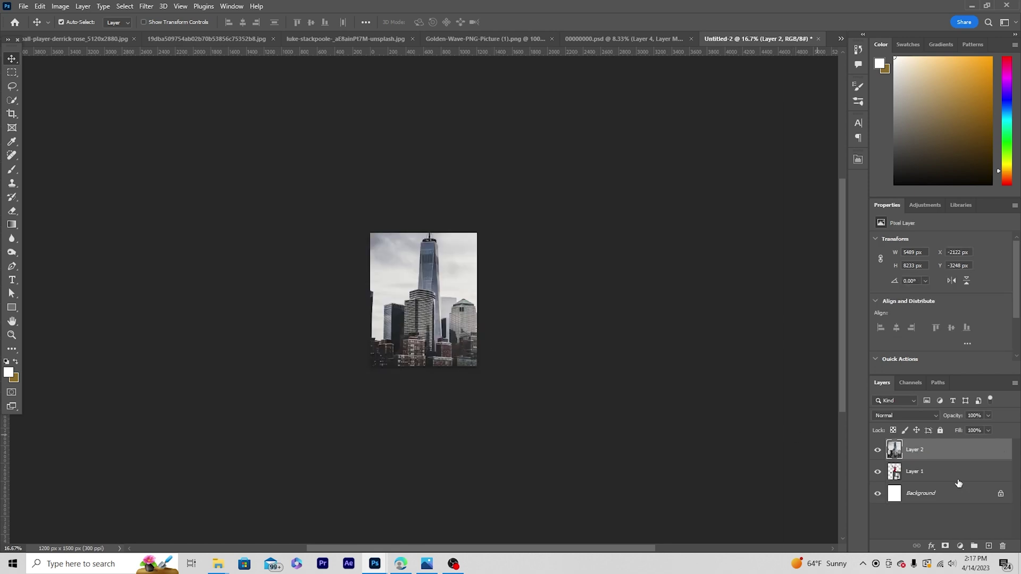
- Move the skyline layer beneath the player layer and convert it to a smart object
drag(920, 455, 933, 483)
right_click(933, 482)
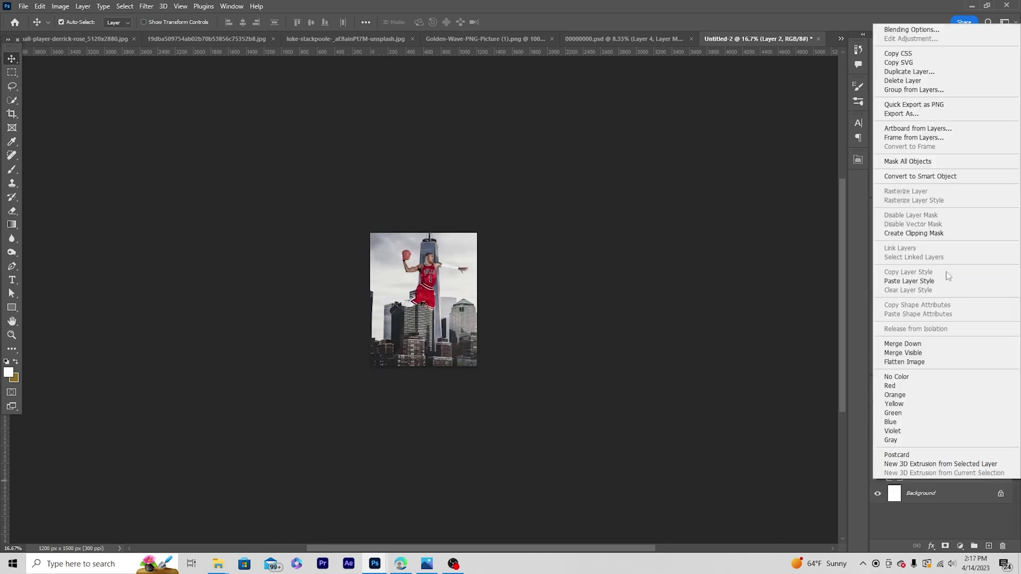
click(917, 176)
- Scale the skyline to about 28.26% and align its upper edge with the canvas so it fills the background
key(ctrl+t)
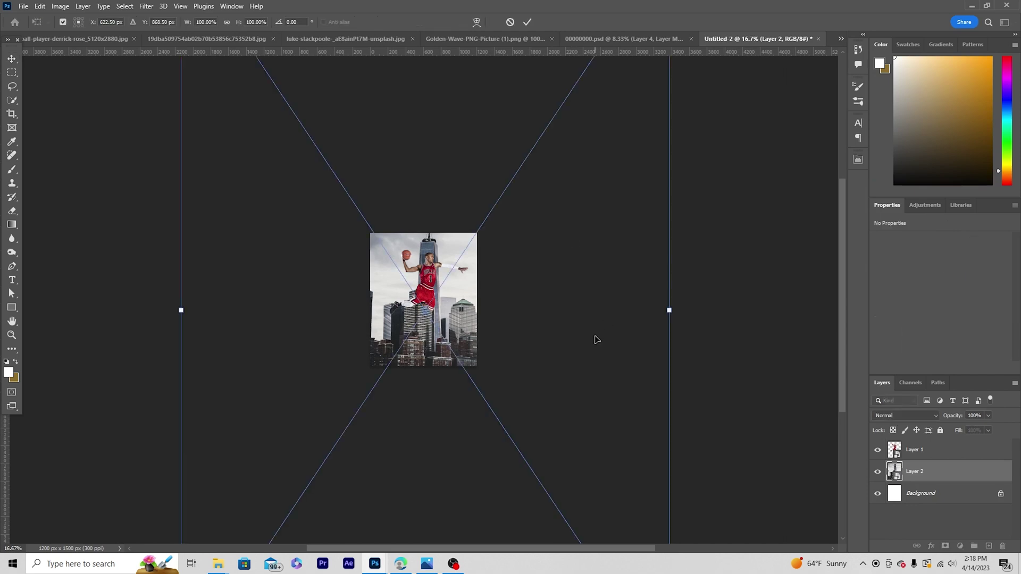
key(ctrl+minus)
key(ctrl+minus)
key(ctrl+minus)
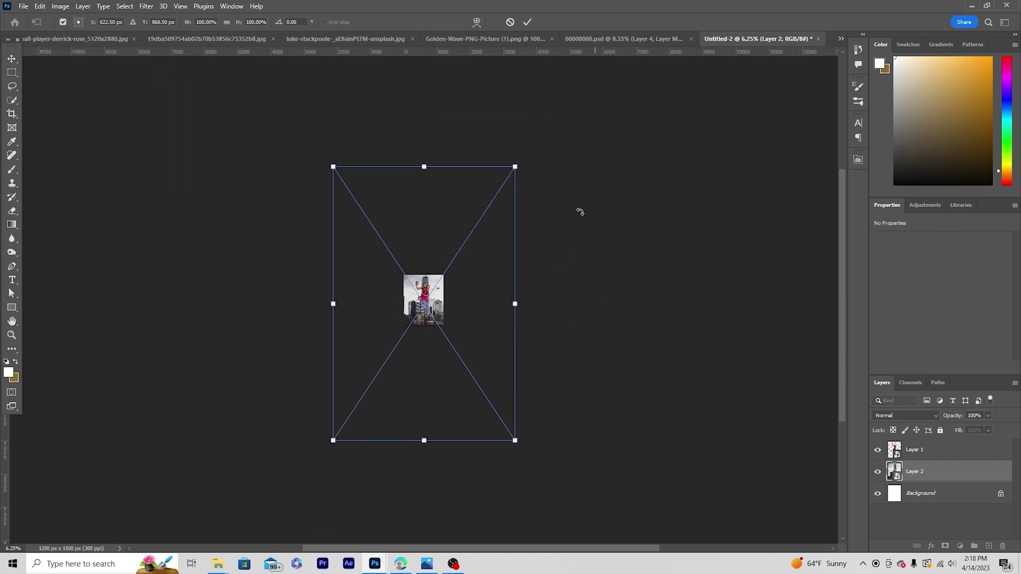
drag(514, 167, 452, 266)
key(ctrl+plus)
key(ctrl+plus)
key(ctrl+plus)
key(ctrl+plus)
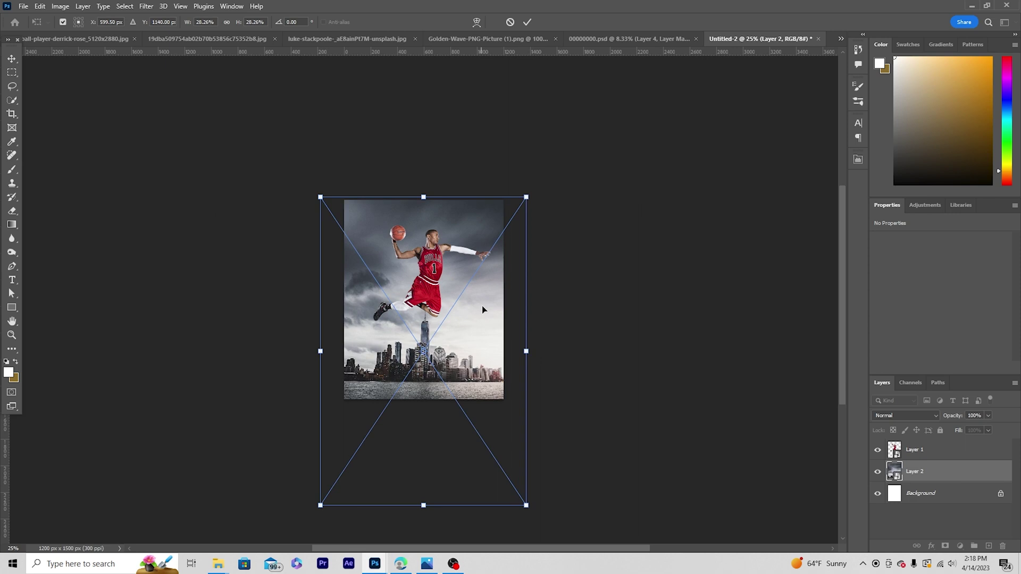
drag(483, 309, 483, 313)
key(Return)
key(ctrl+plus)
key(ctrl+plus)
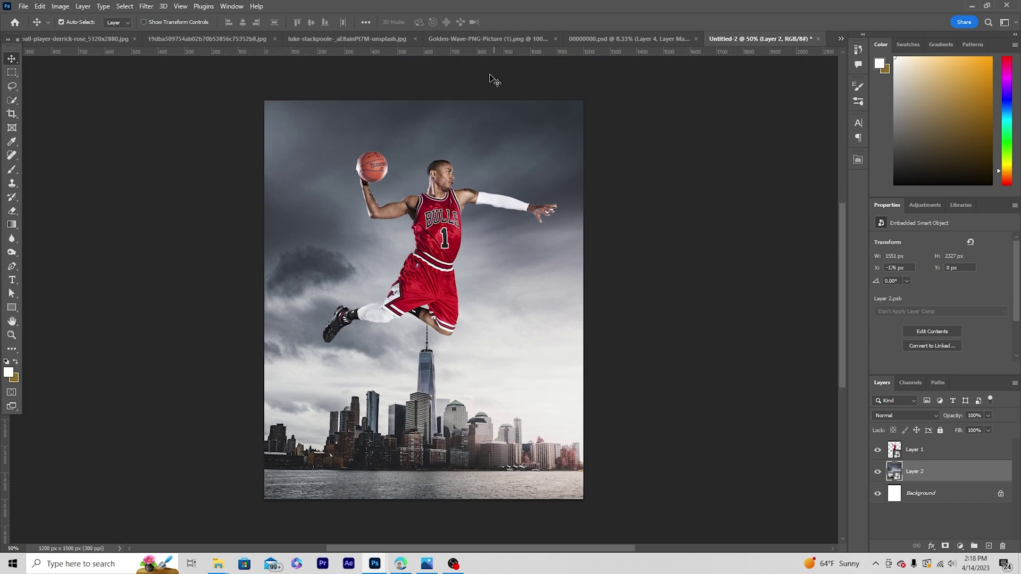
- Apply Camera Raw basic adjustments to the player: Highlights -58, Shadows +26, Texture +28 and Clarity +30
click(442, 219)
click(146, 6)
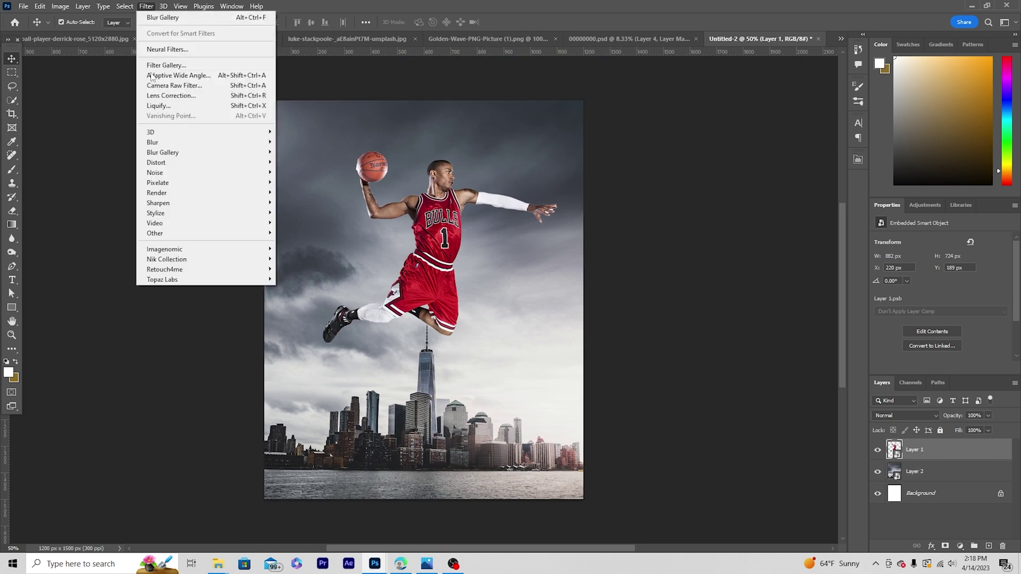
click(174, 85)
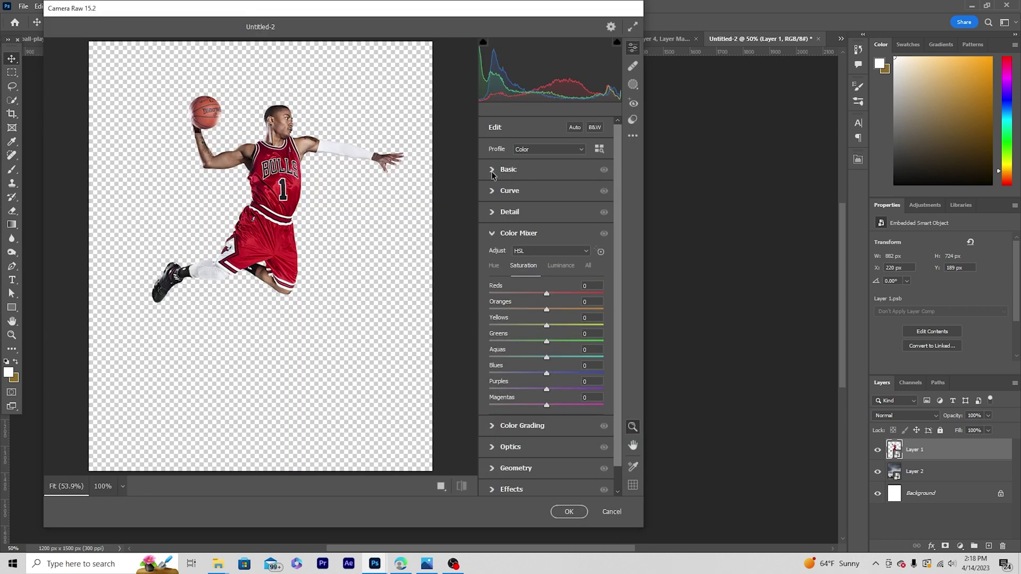
click(492, 172)
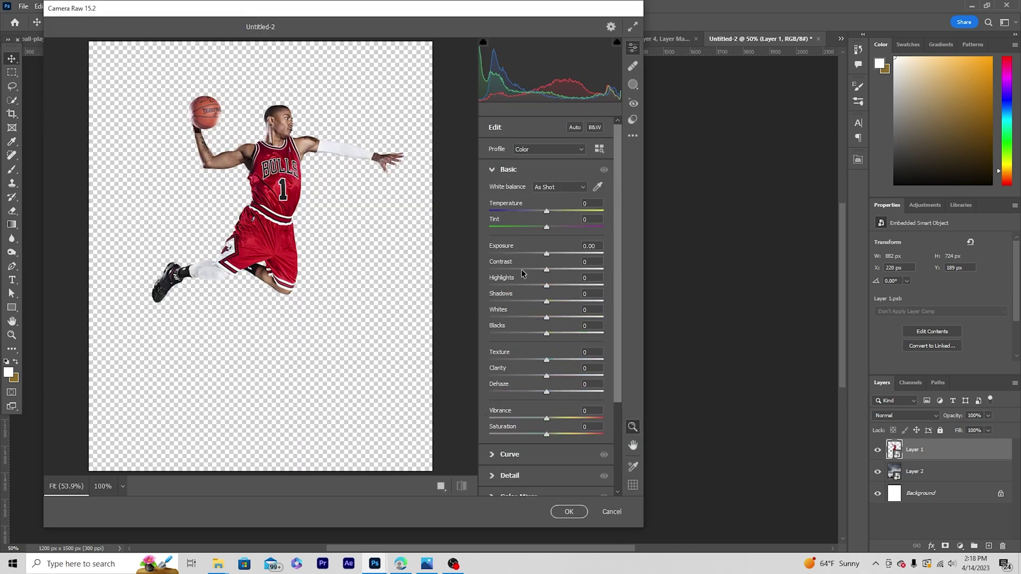
click(515, 286)
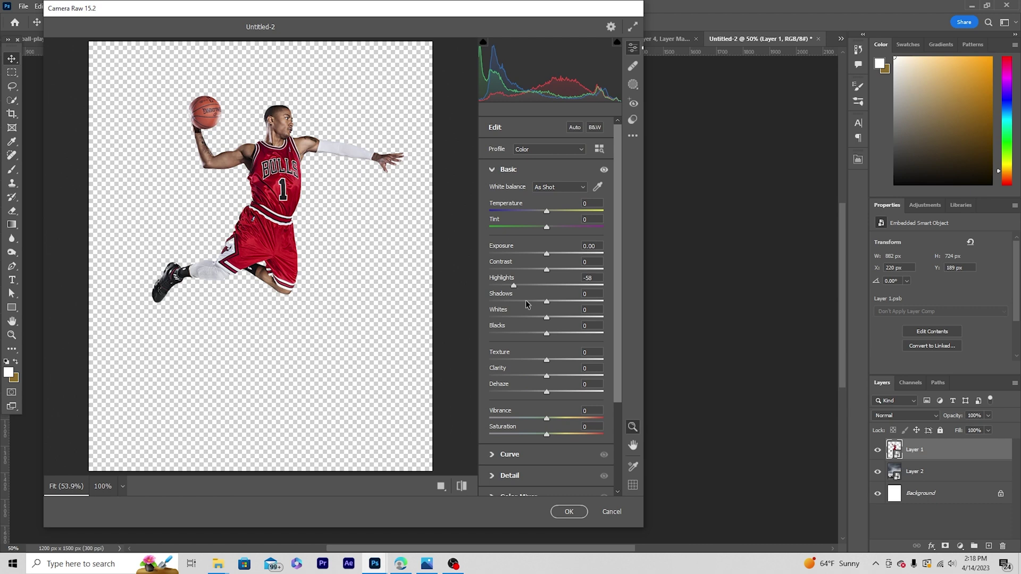
click(562, 301)
click(564, 375)
click(562, 361)
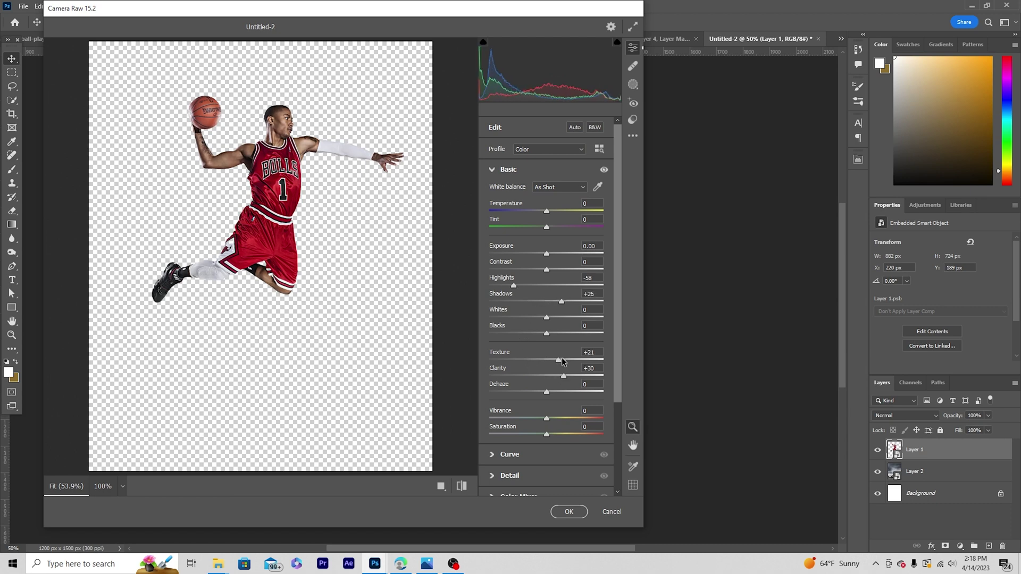
- Set the player's Noise Reduction to 16 and raise Color Noise Reduction slightly in the Camera Raw detail settings
scroll(537, 438, down, 3)
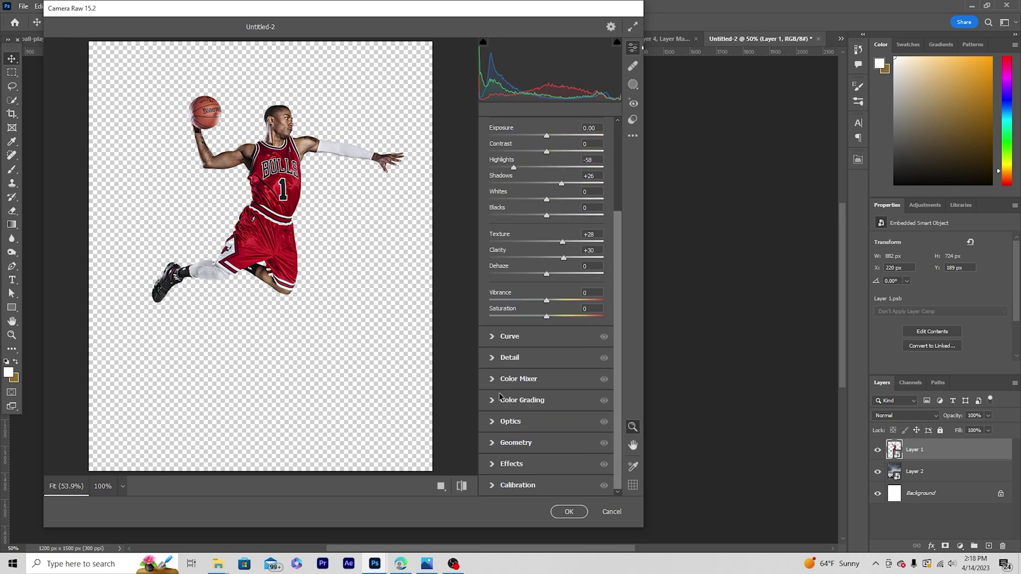
click(495, 359)
click(508, 259)
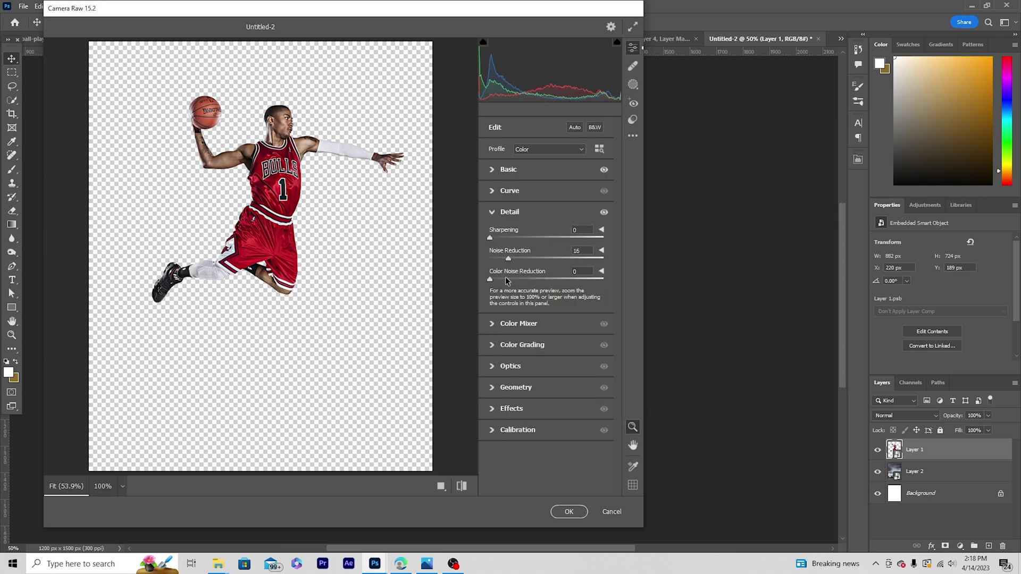
click(511, 278)
- Set the player's red saturation to +21, lower the red luminance and orange saturation in the Camera Raw Color Mixer, and apply the filter
click(495, 327)
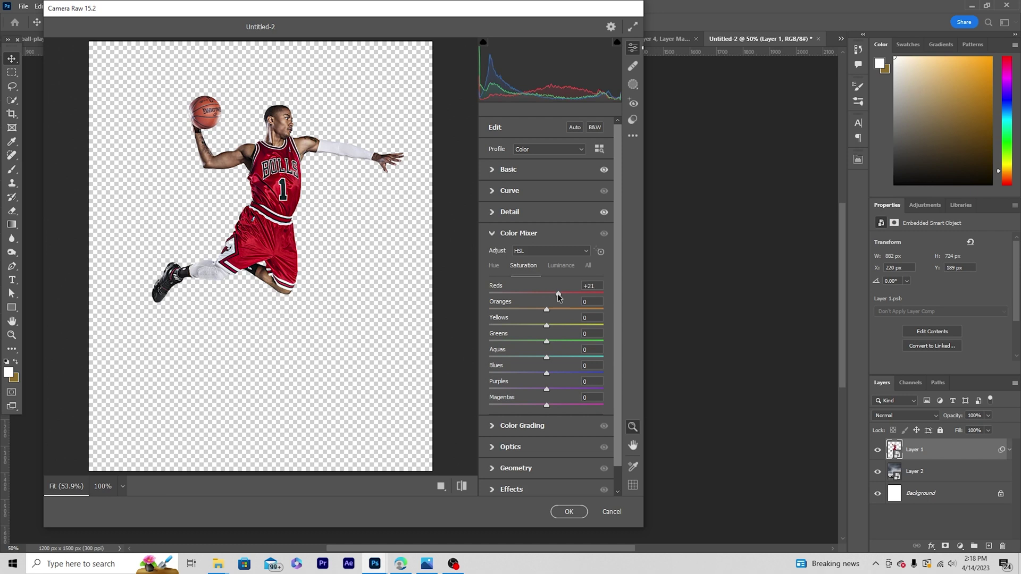
click(554, 268)
click(522, 291)
drag(522, 291, 530, 292)
click(527, 268)
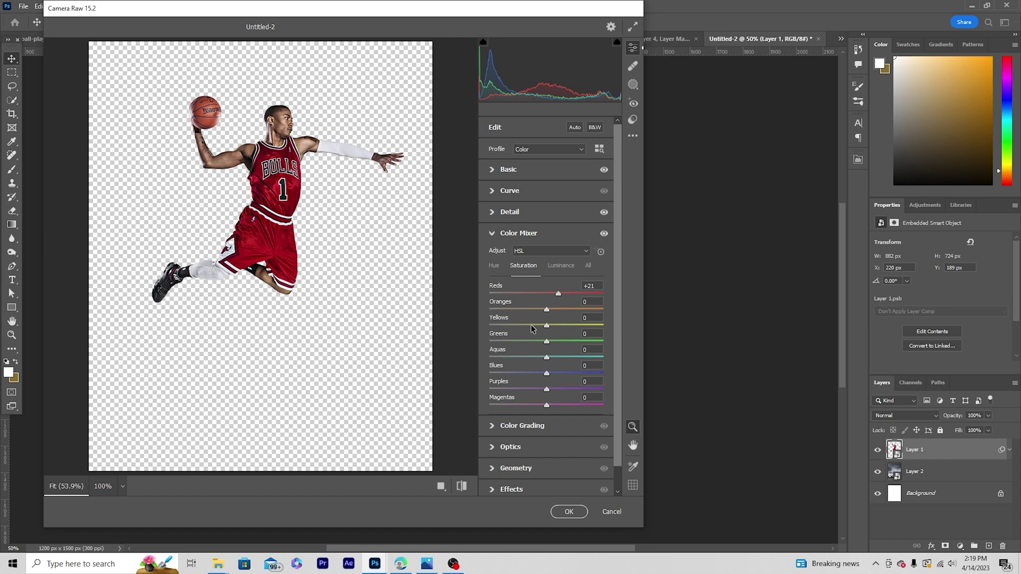
drag(532, 309, 527, 312)
click(556, 512)
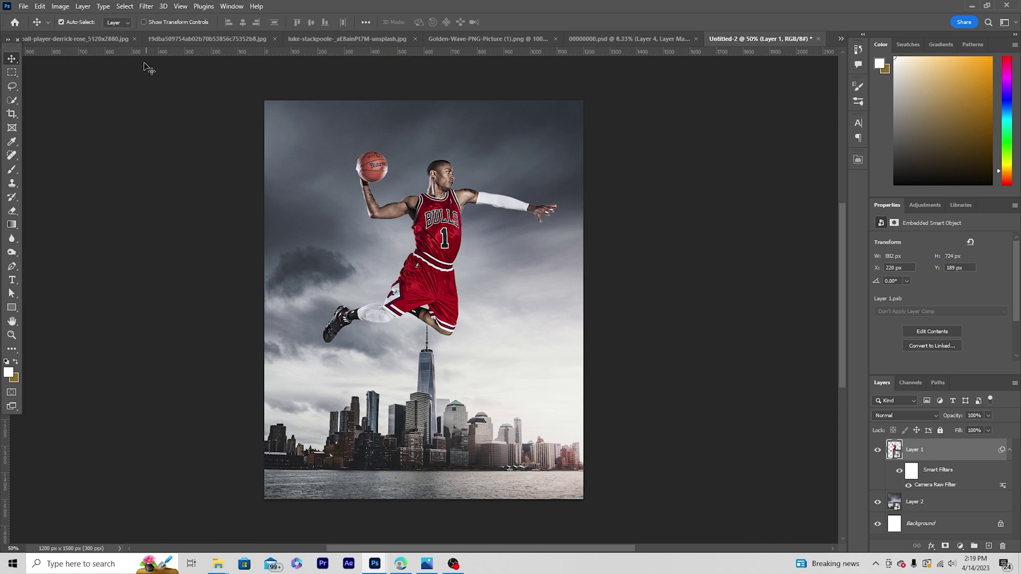
- Copy the golden fabric wave from Golden-Wave-PNG-Picture (1).png into the poster document above the player
click(76, 39)
click(333, 39)
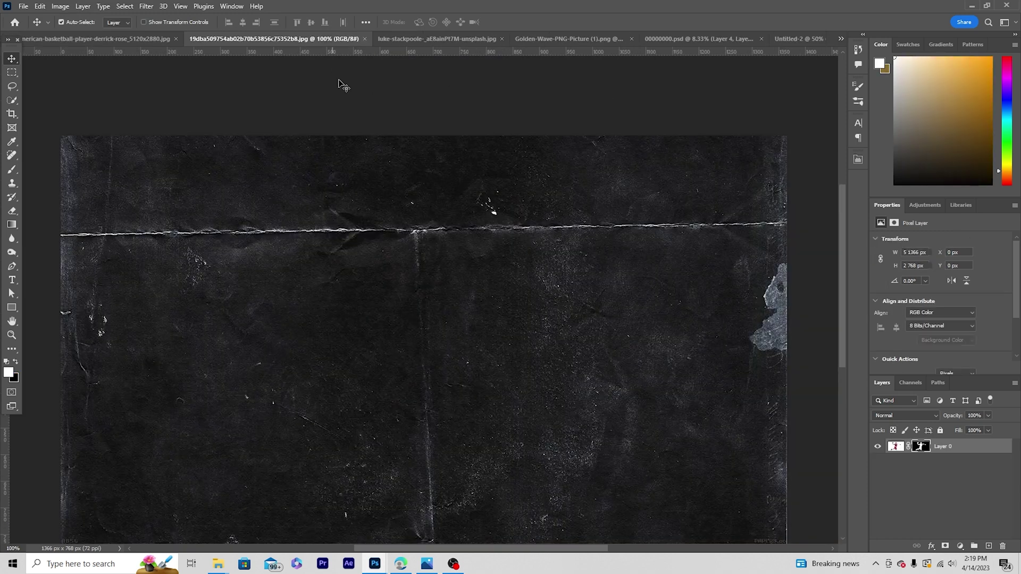
click(465, 39)
click(532, 40)
drag(556, 311, 479, 346)
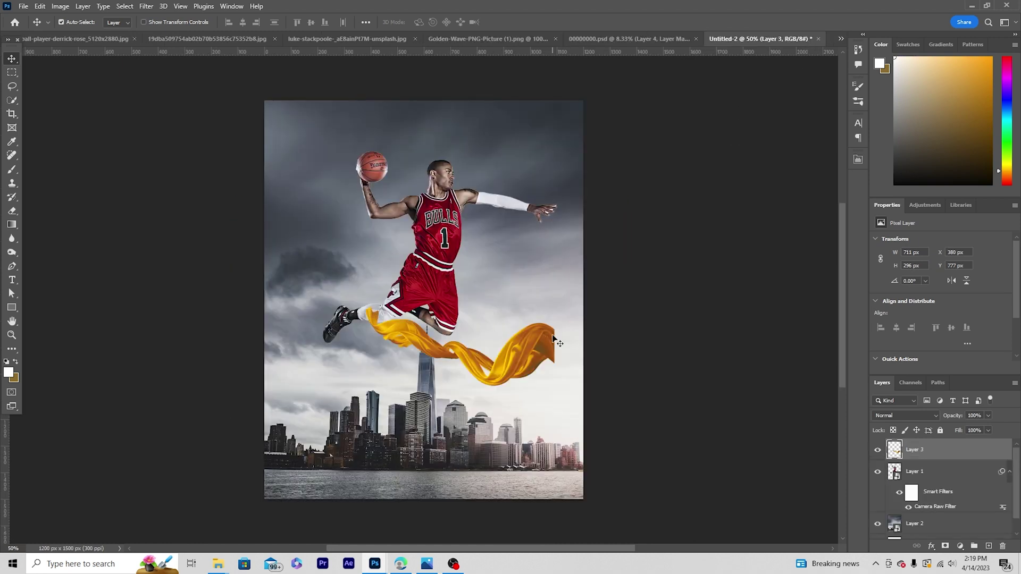
- Enlarge the golden fabric to about 160%, rotate it about 115°, and position it flowing from the player's shorts to the canvas's lower-left corner
key(ctrl+t)
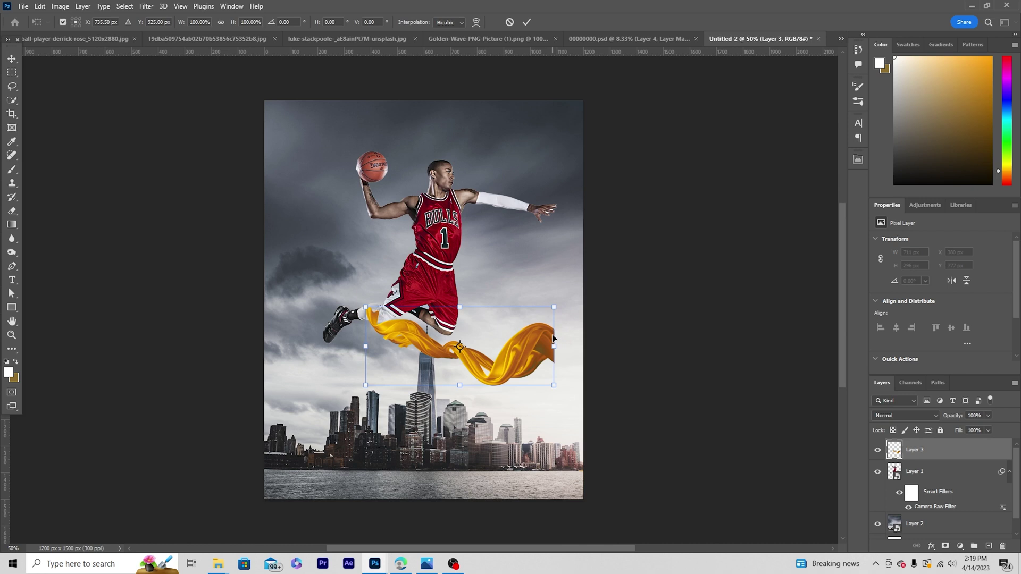
drag(599, 276, 495, 456)
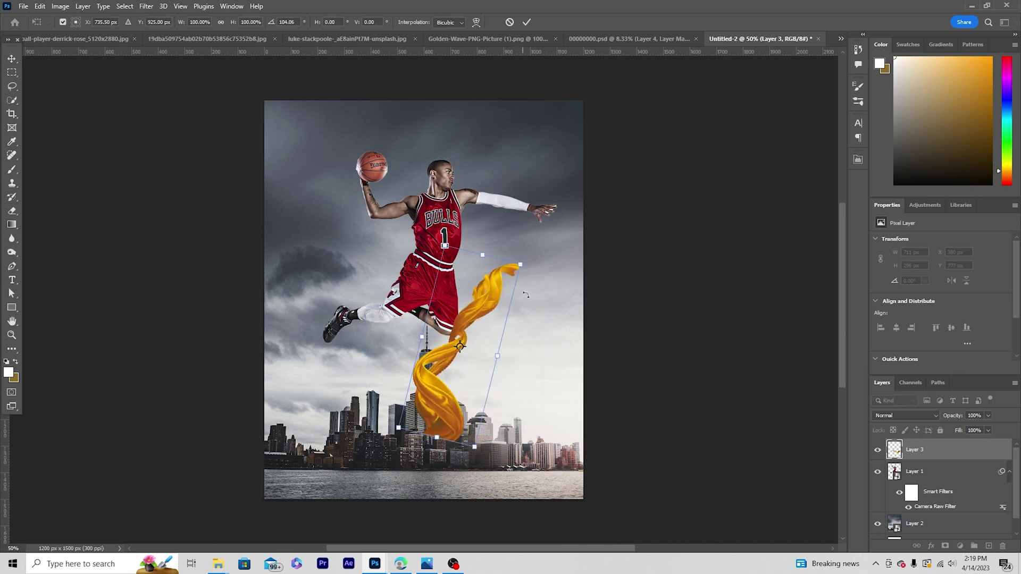
drag(525, 263, 554, 201)
drag(485, 336, 423, 382)
drag(523, 247, 518, 268)
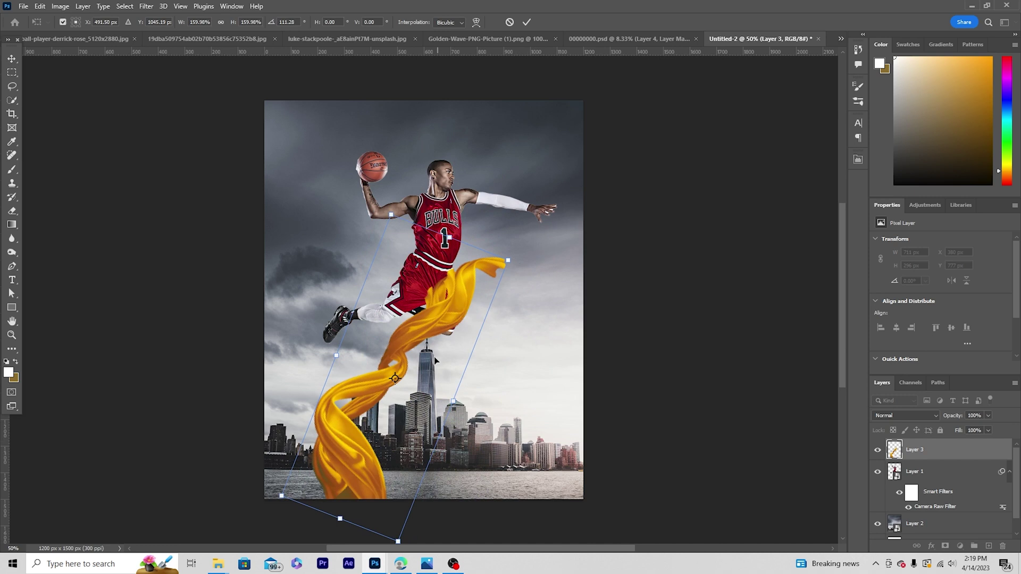
drag(434, 361, 436, 356)
drag(524, 248, 530, 255)
drag(420, 382, 356, 408)
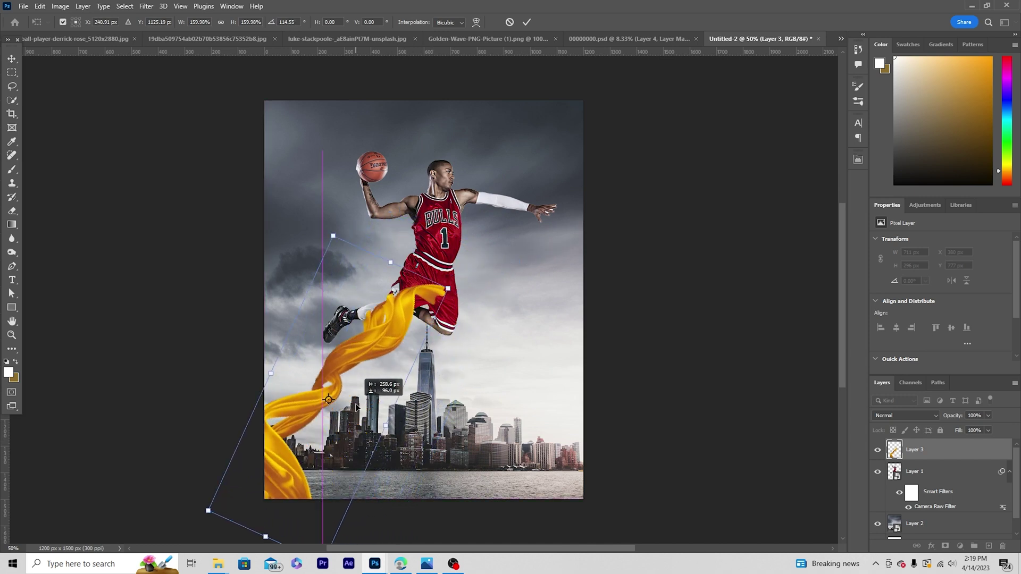
key(Return)
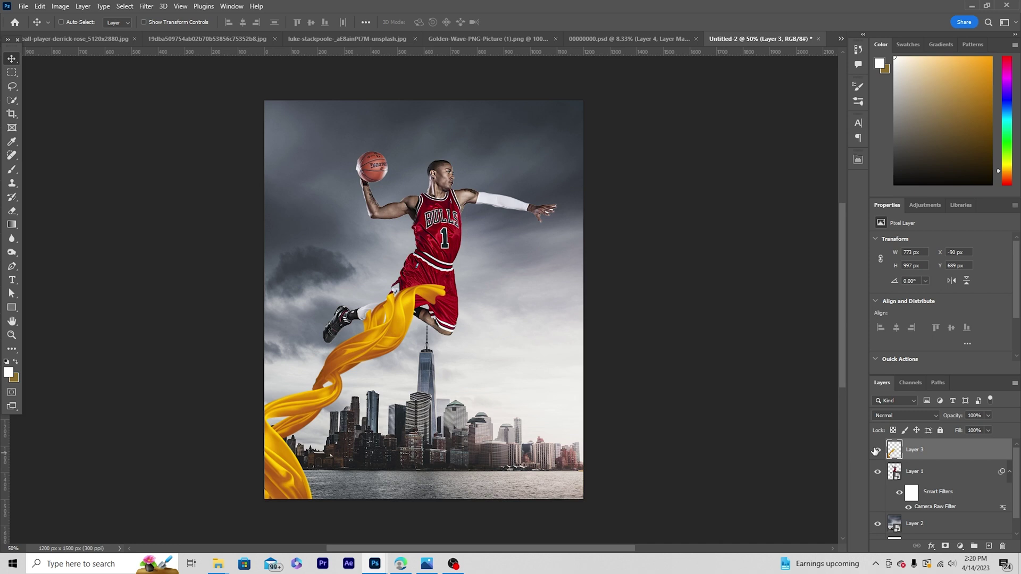
- Recolour the golden fabric red with Hue/Saturation, using Hue -43, Saturation +4 and a darker Lightness
key(ctrl+u)
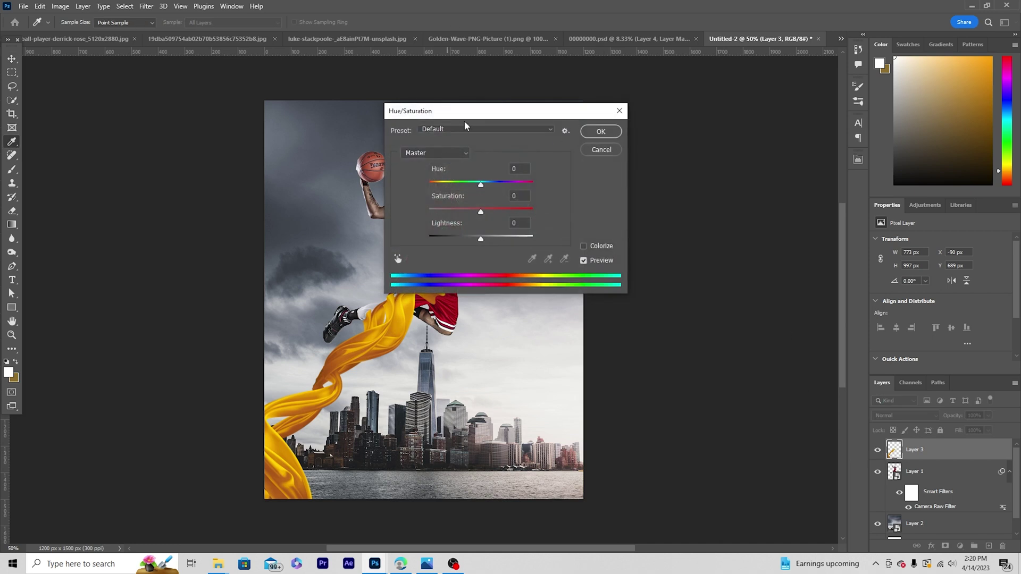
drag(476, 116, 576, 121)
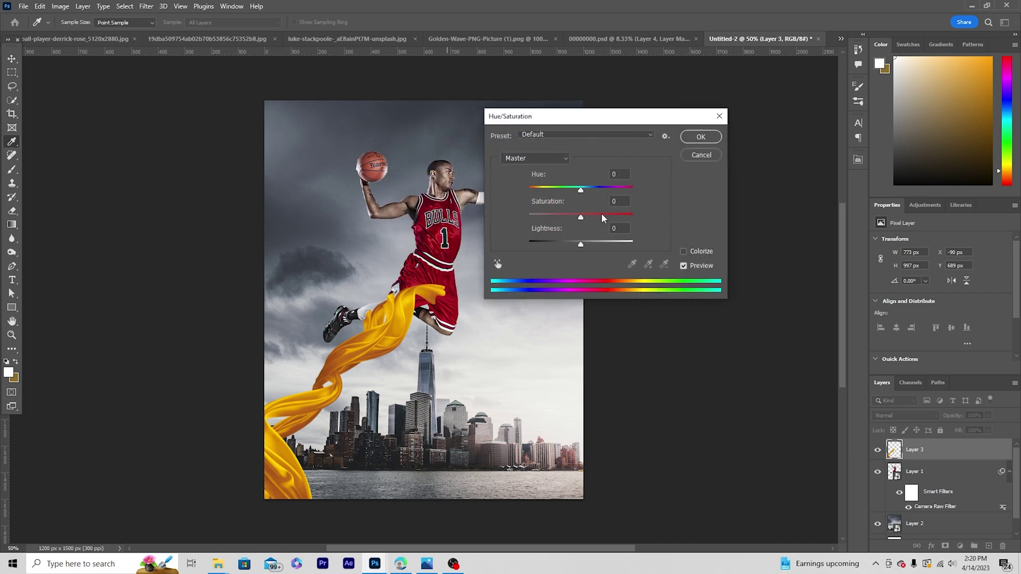
drag(603, 217, 568, 247)
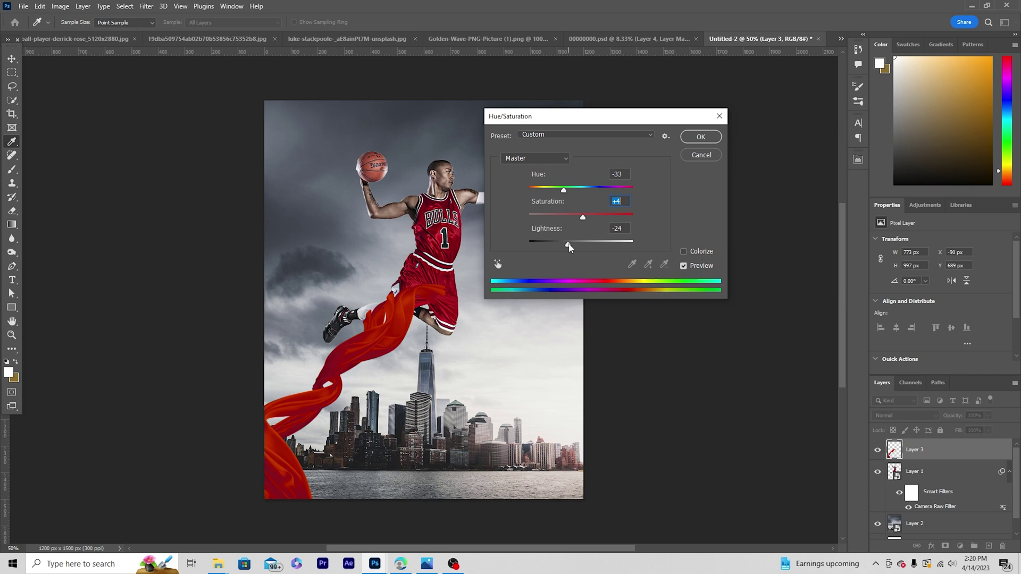
drag(571, 247, 571, 246)
drag(562, 193, 559, 192)
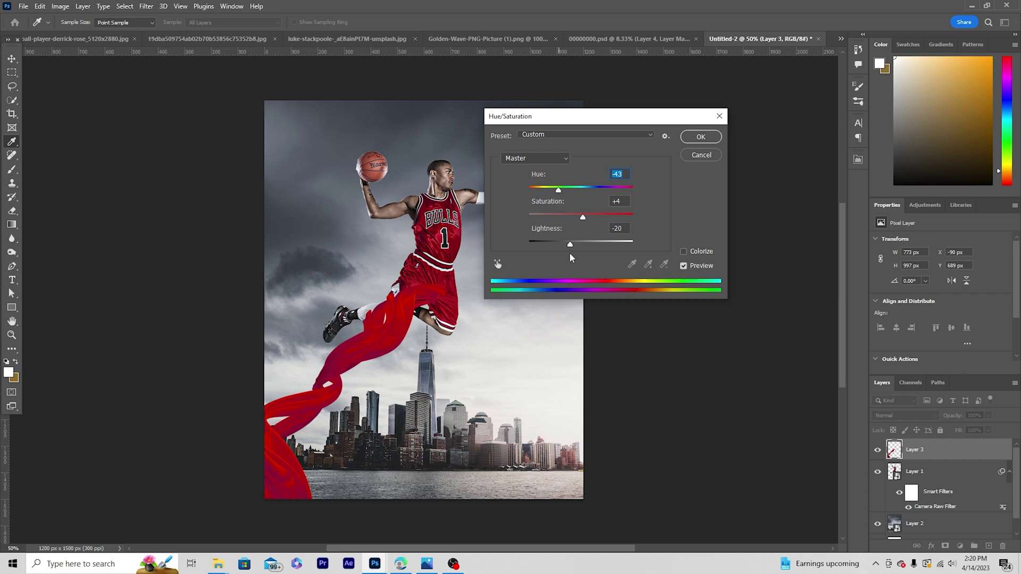
drag(570, 248, 567, 249)
click(701, 136)
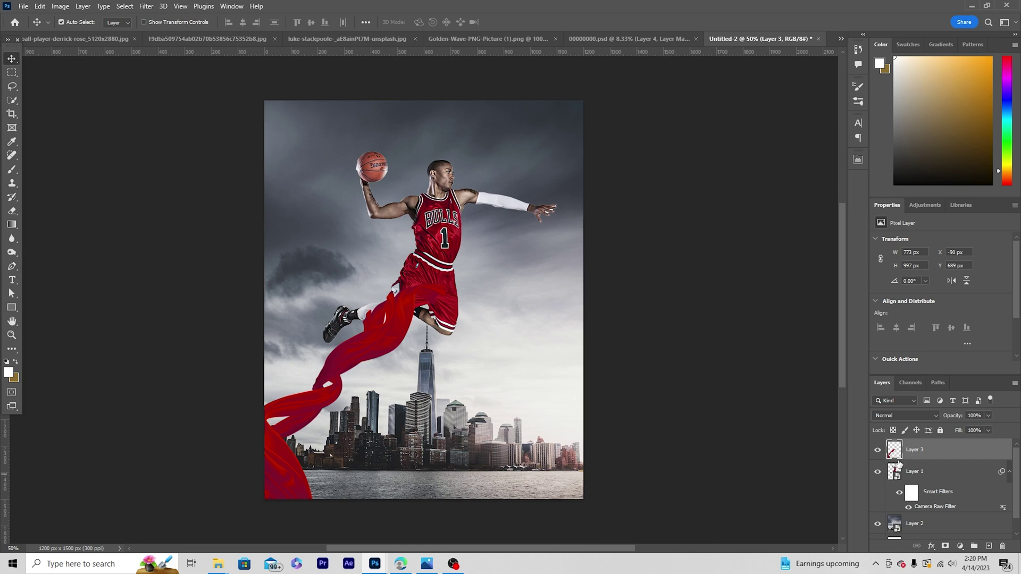
- Duplicate the red fabric, enlarge the copy to about 159%, and shift it up across the upper part of the poster
key(ctrl+j)
key(ctrl+t)
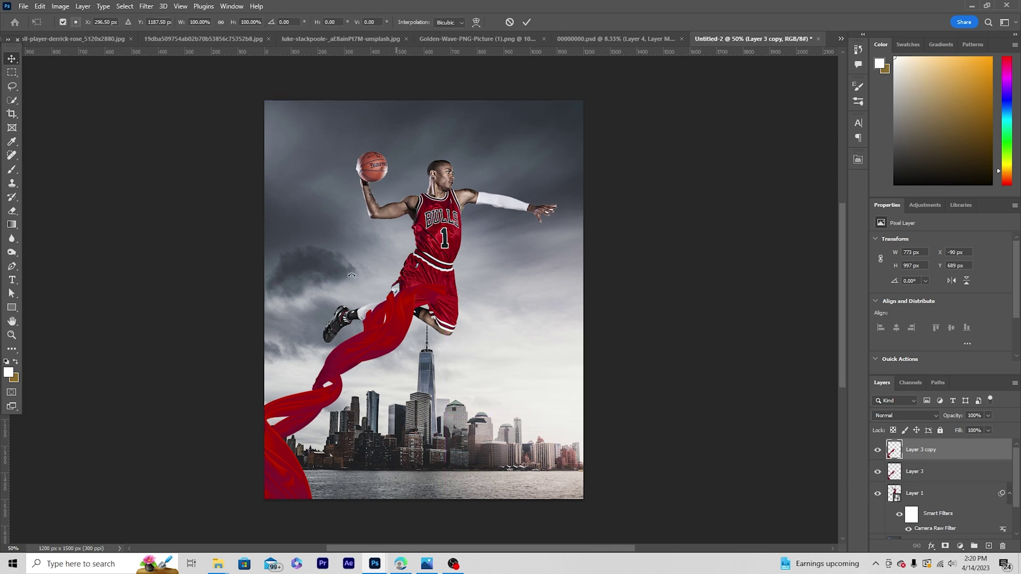
drag(445, 285, 506, 206)
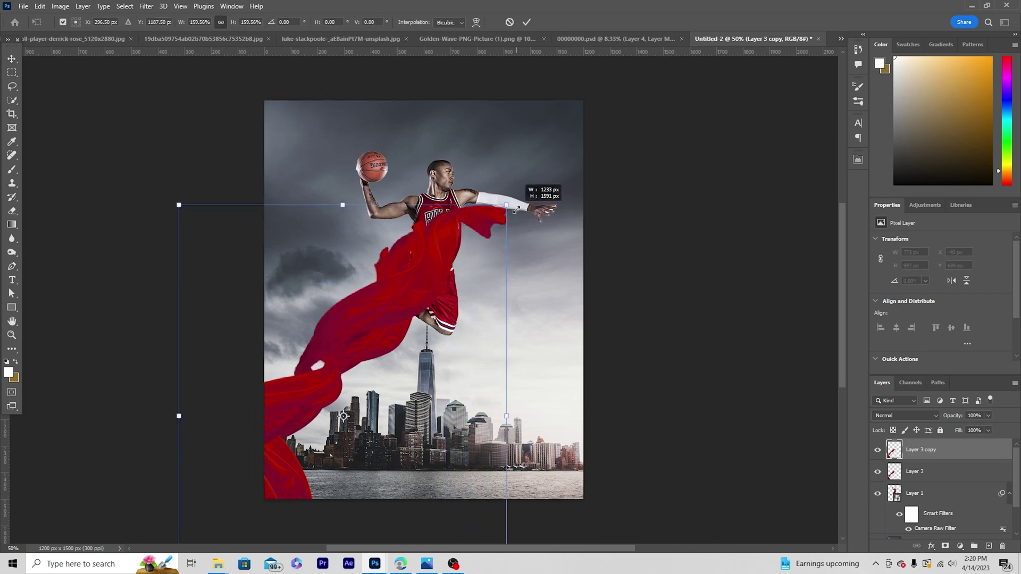
drag(450, 236, 509, 121)
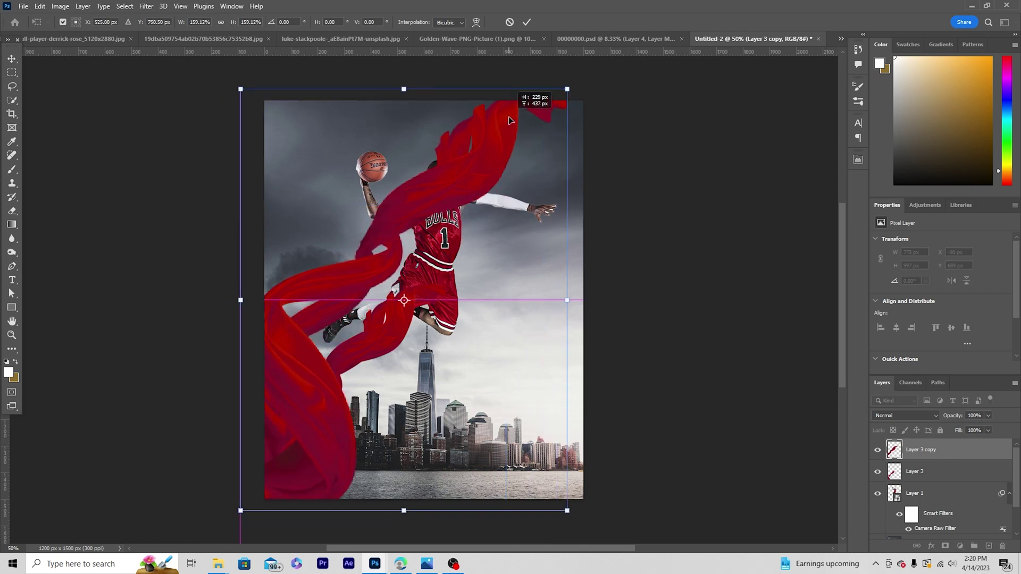
key(Return)
- Place the enlarged fabric copy beneath the player layer and shift it down and right to about X -15 px, Y 77 px
drag(894, 457, 899, 521)
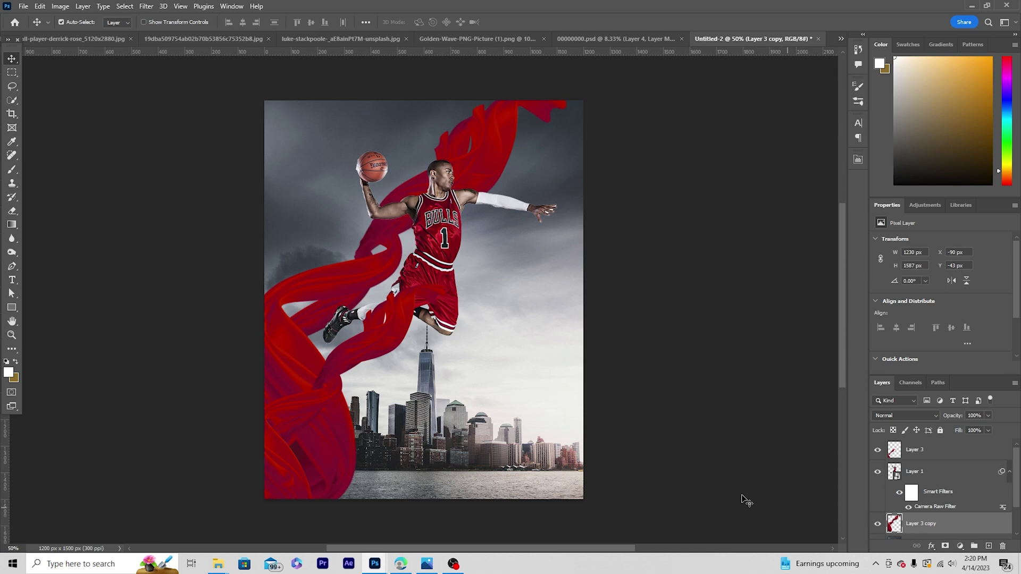
key(ctrl+t)
drag(508, 367, 527, 400)
key(Return)
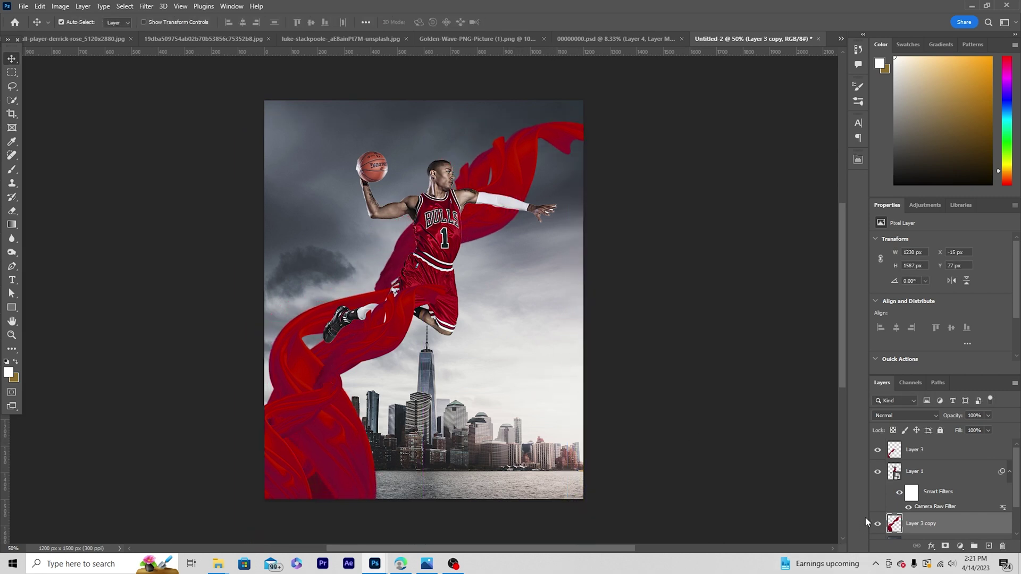
- Duplicate the large fabric, shrink the copy to about 26%, rotate it about 18.5°, and place it beside the player's torso below the outstretched arm
key(ctrl+j)
key(ctrl+t)
drag(590, 122, 466, 277)
drag(458, 332, 521, 264)
drag(543, 201, 561, 223)
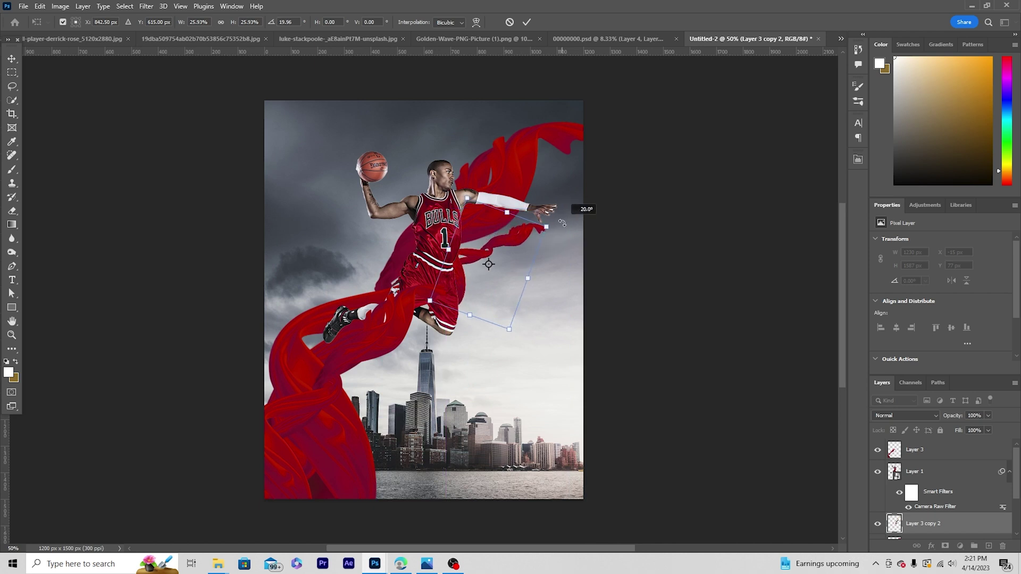
drag(562, 223, 563, 219)
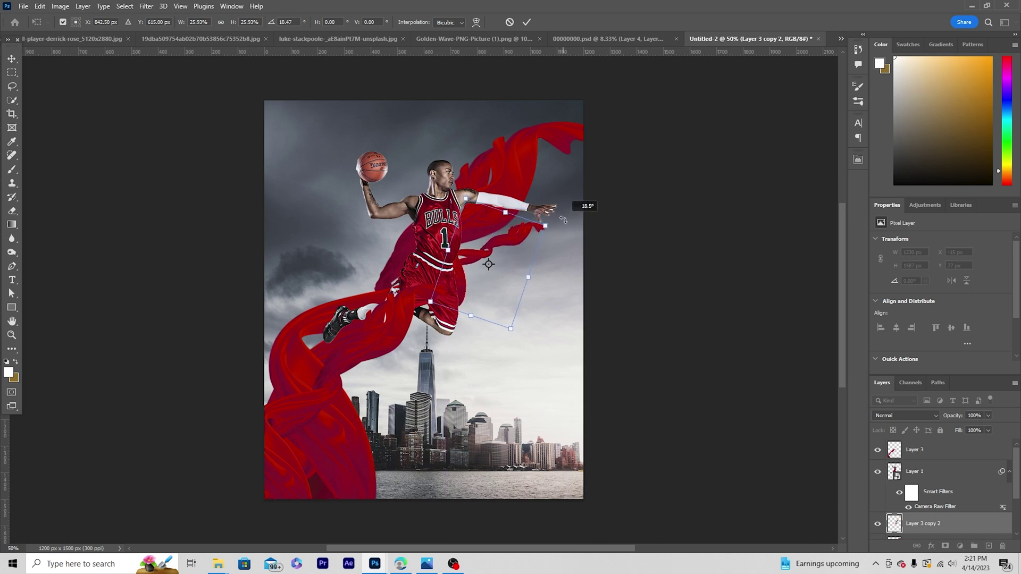
drag(505, 285, 501, 285)
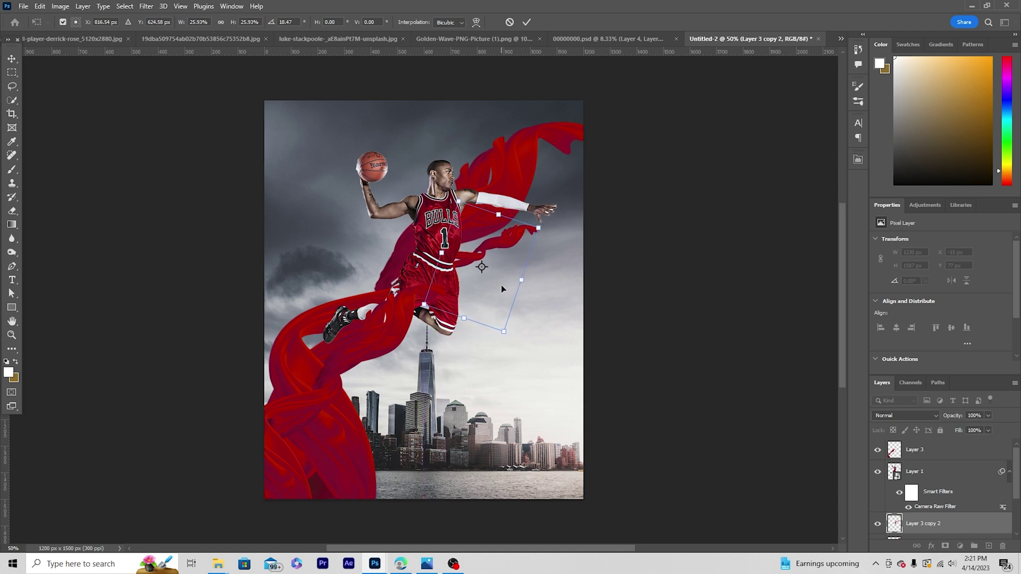
key(Return)
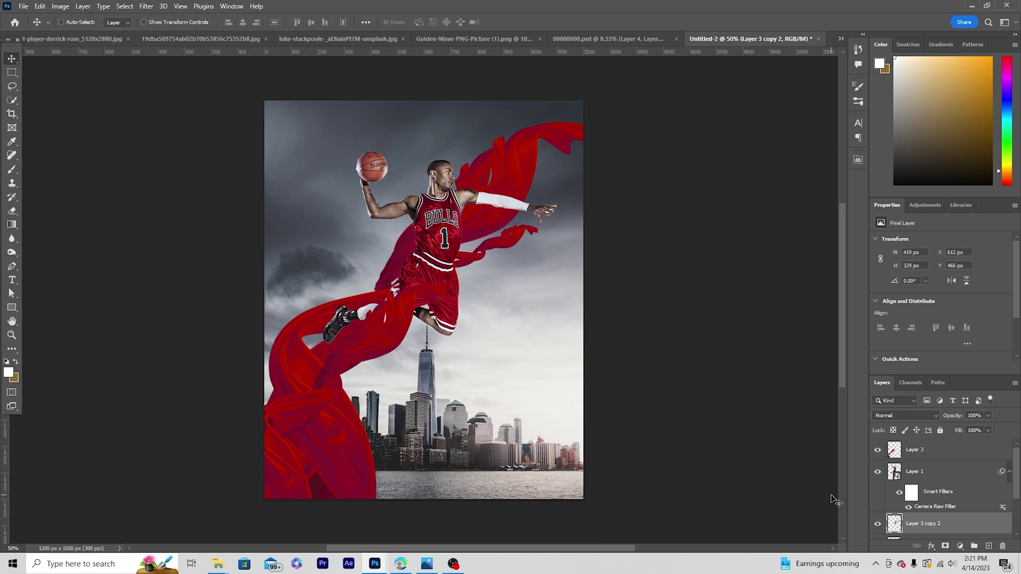
- Make another copy of the small fabric, rotate it about -39°, scale it to about 108%, and position it behind the player's head and shoulder
key(ctrl+t)
drag(498, 275, 399, 313)
drag(457, 294, 543, 206)
key(ctrl+z)
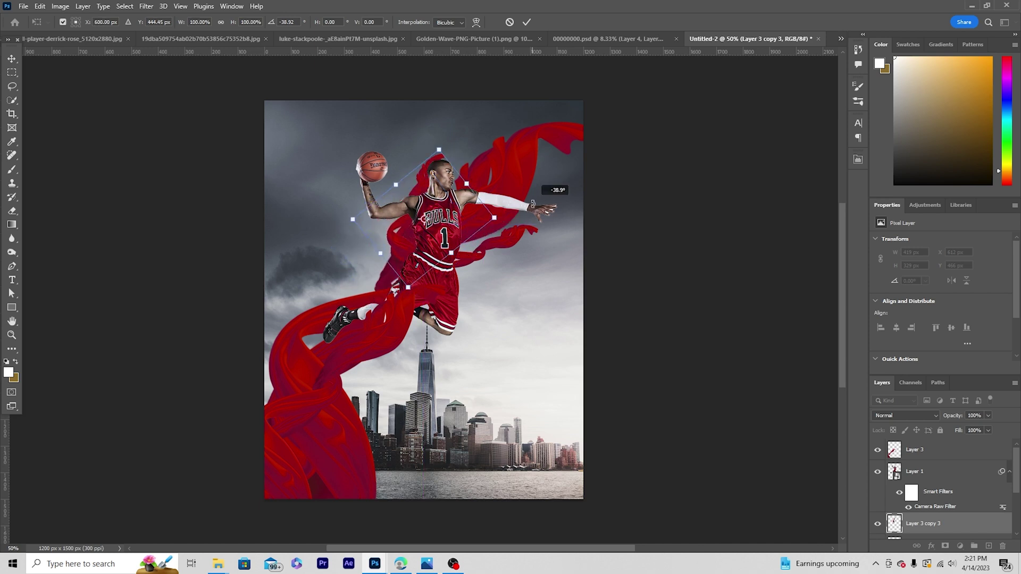
drag(456, 242, 472, 196)
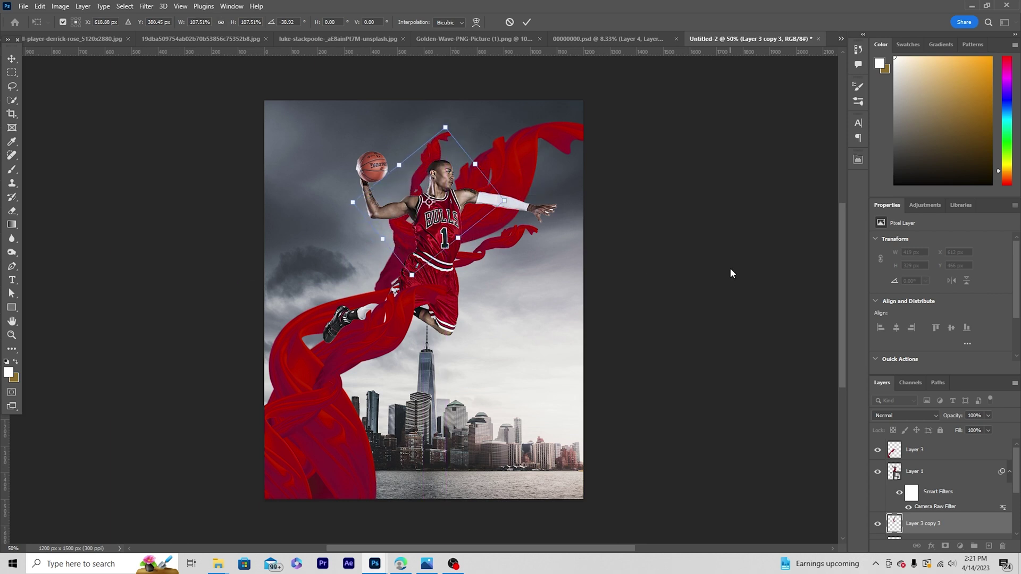
key(Return)
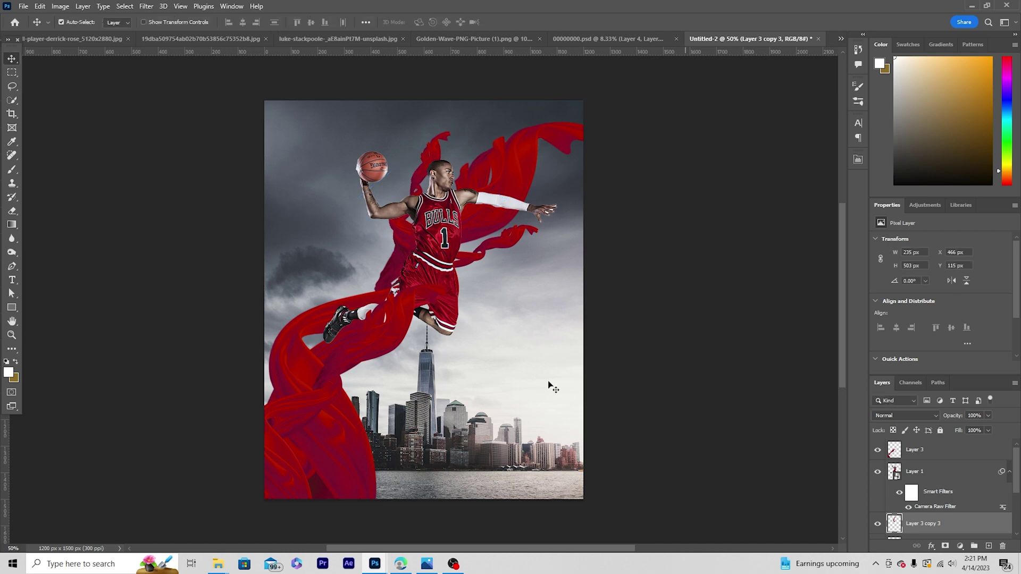
- Add a white text layer reading "1" behind the player and enlarge it to about 185 pt
key(t)
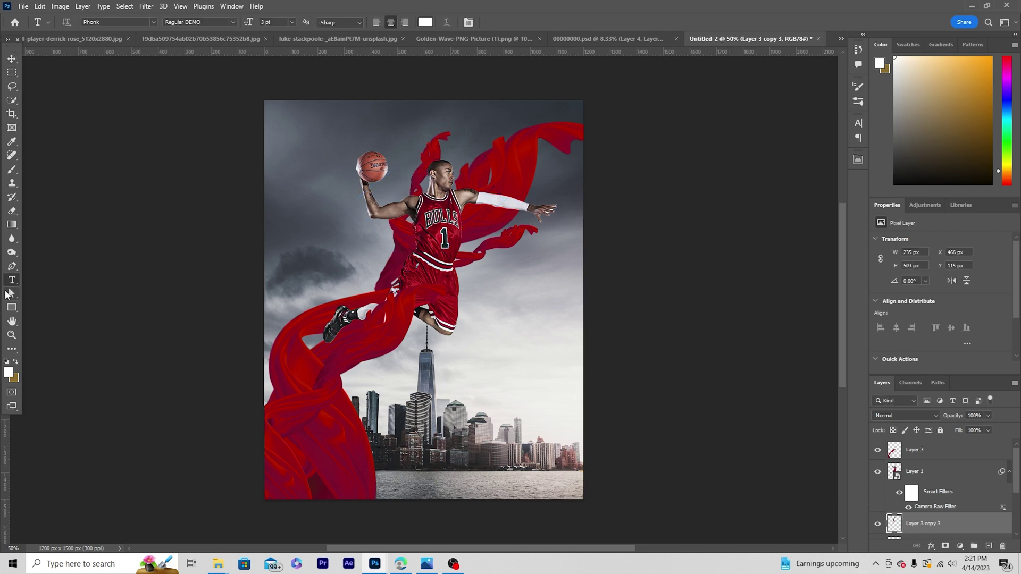
click(341, 268)
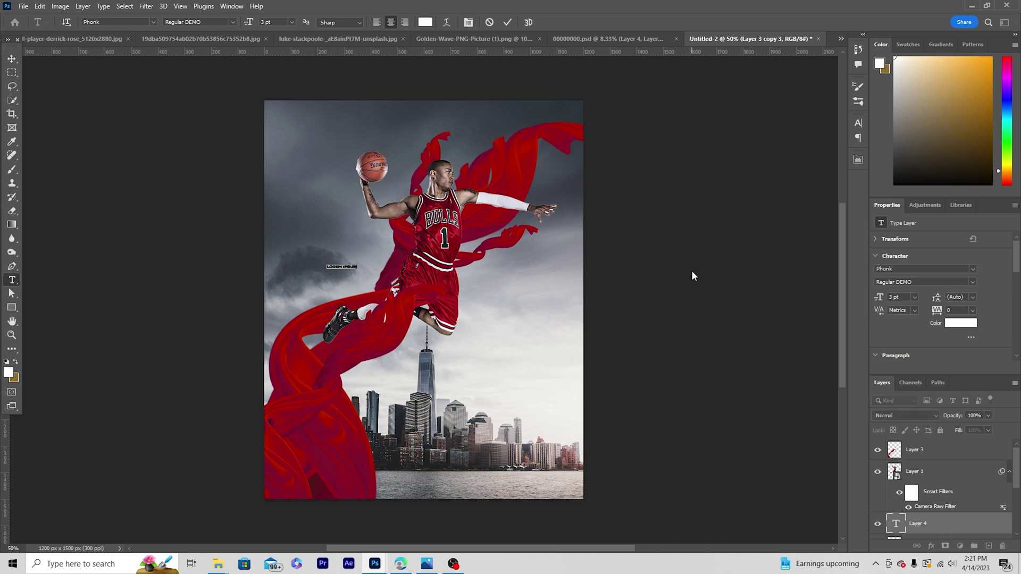
click(895, 534)
double_click(896, 526)
key(BackSpace)
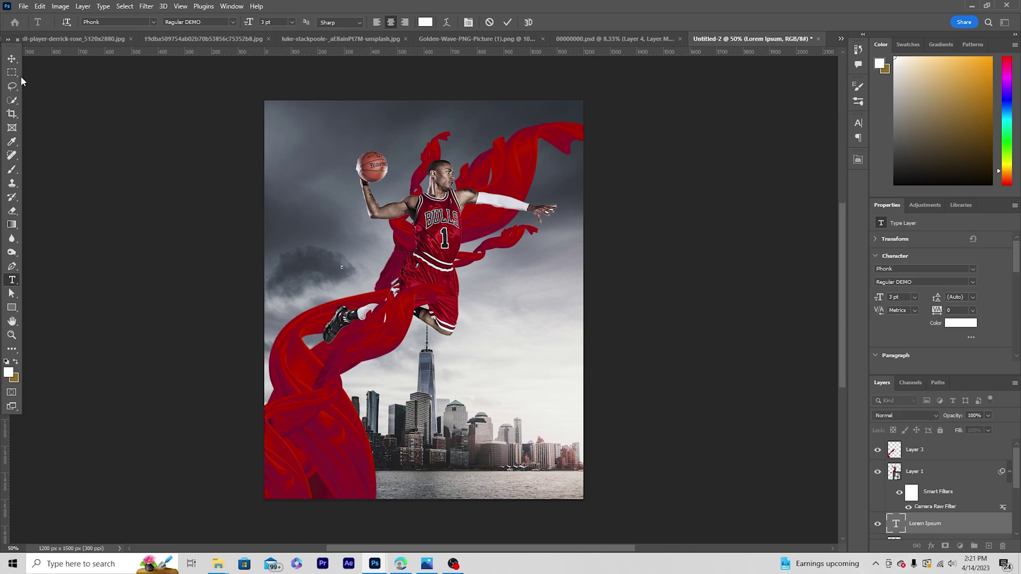
text(1)
key(ctrl+t)
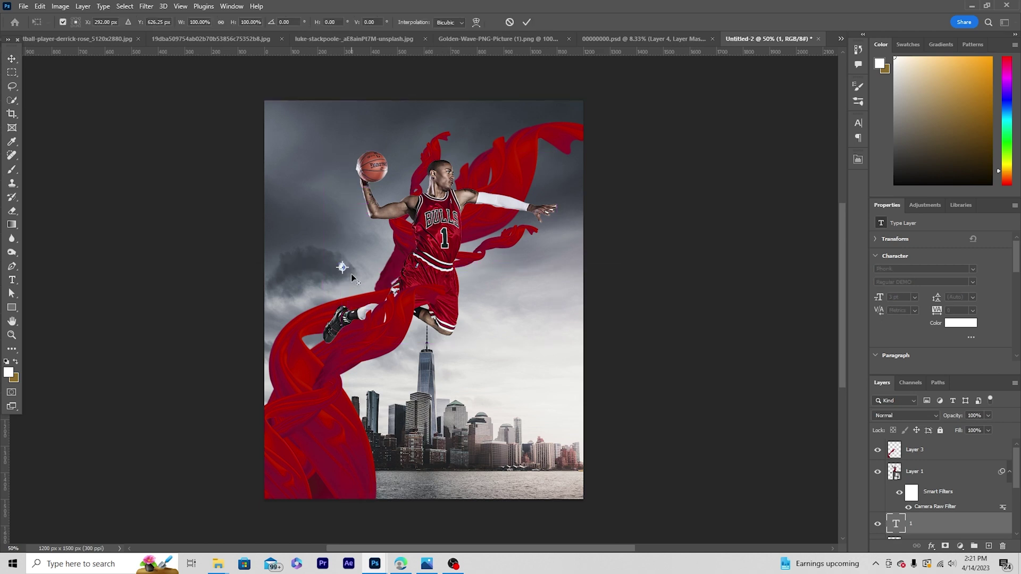
drag(344, 269, 400, 272)
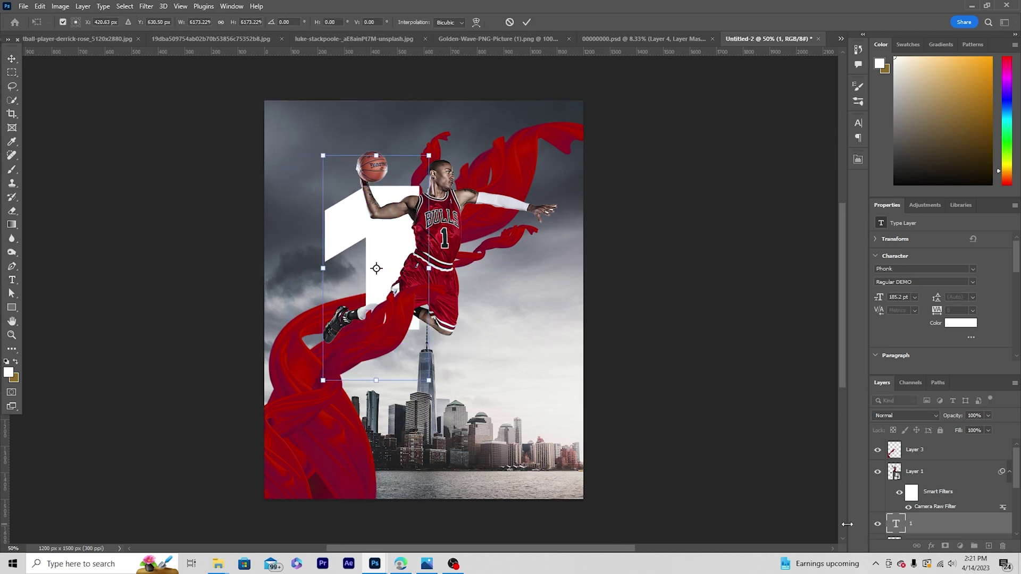
key(Return)
- Change the font of the number 1 to Retrofunk Script Personal Use
double_click(897, 526)
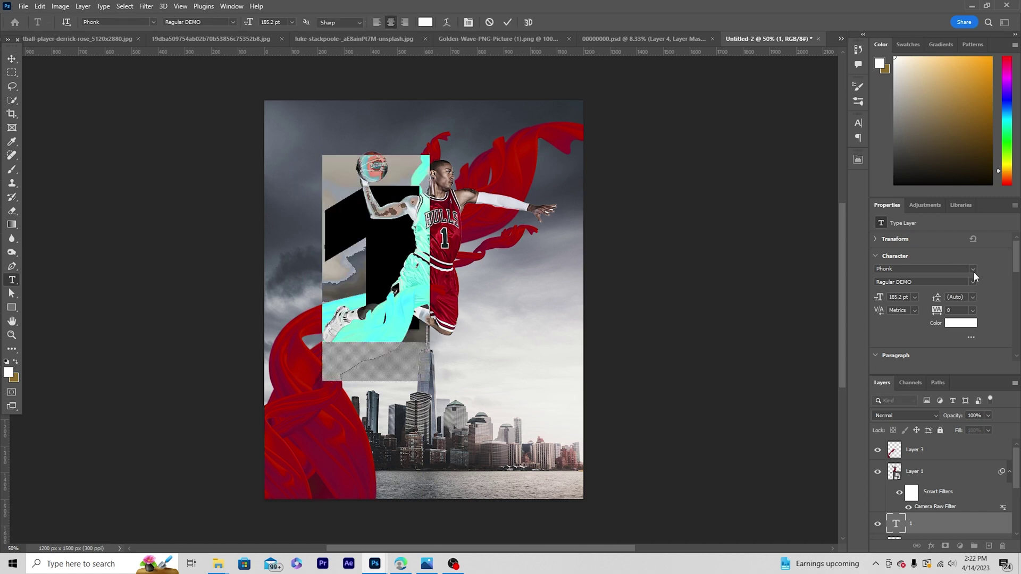
click(974, 269)
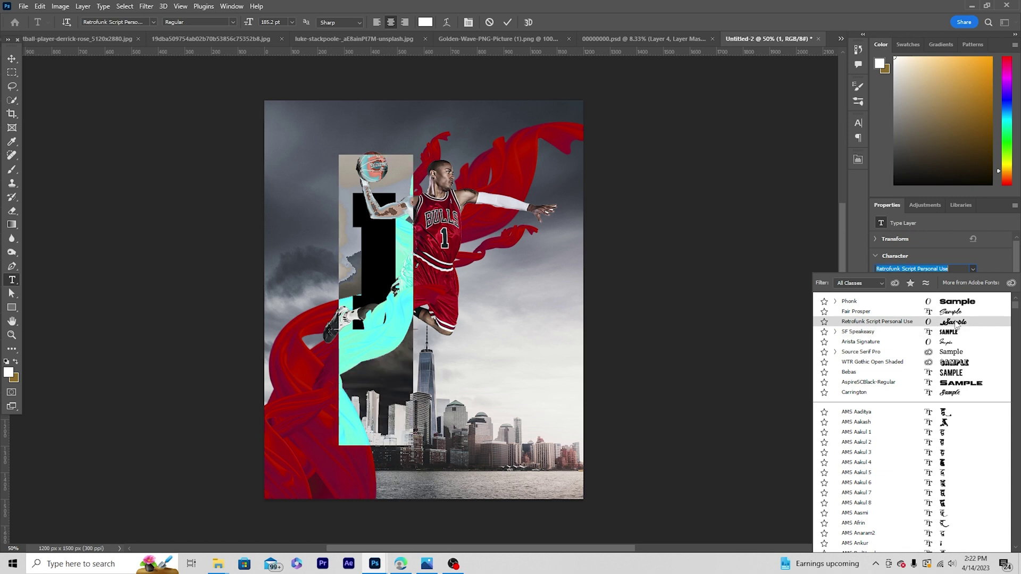
click(956, 322)
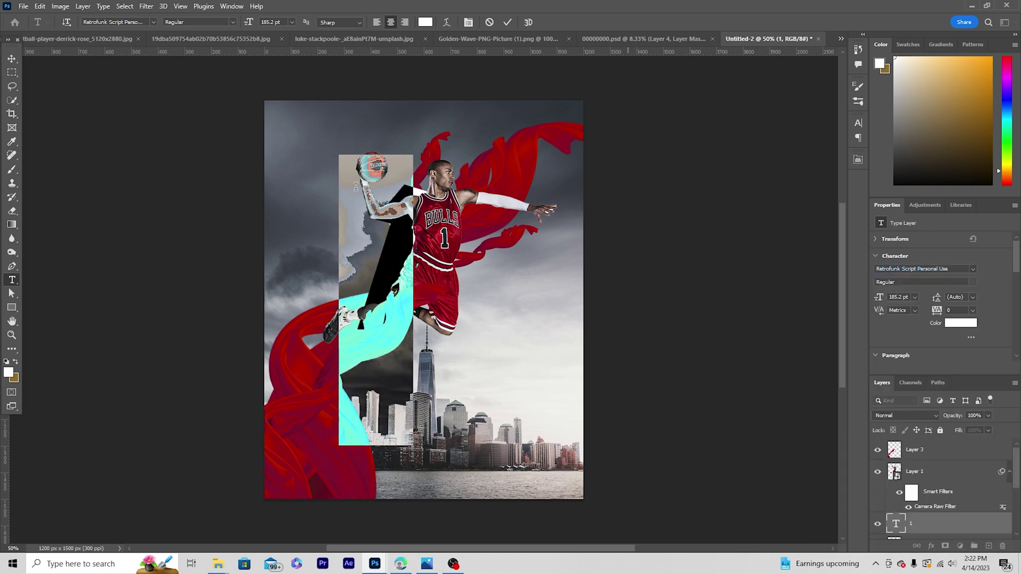
click(11, 58)
- Enlarge the number 1 to about 217% and position it behind the player, reaching down to the skyline
key(ctrl+t)
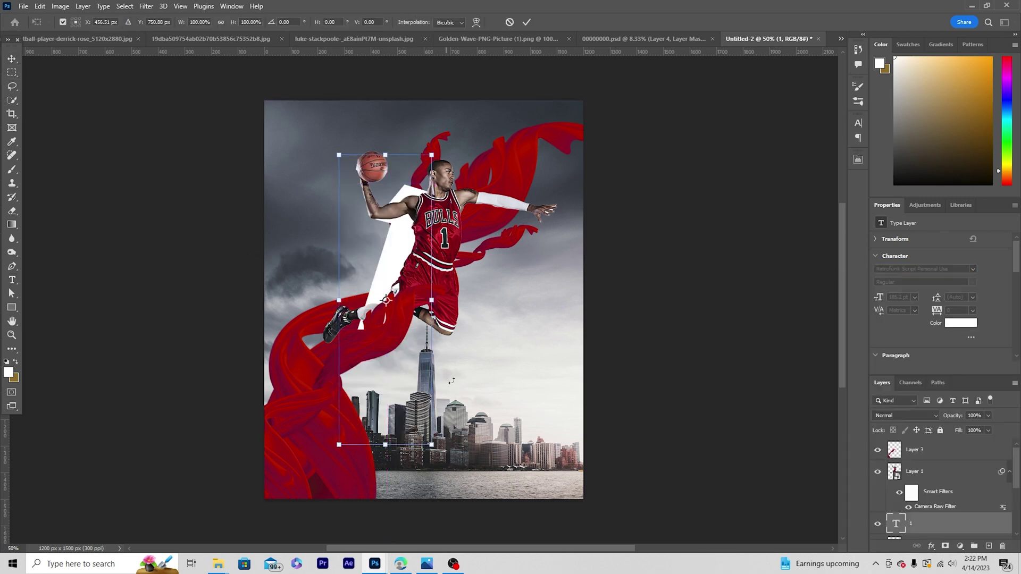
drag(433, 449, 459, 529)
drag(440, 383, 477, 425)
drag(353, 119, 305, 70)
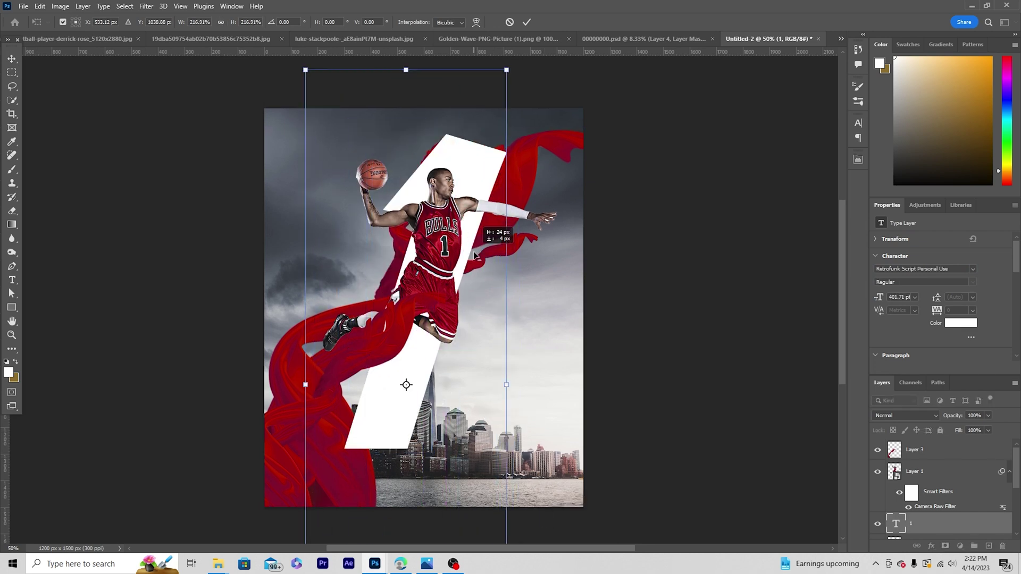
key(Return)
- Move the number 1 layer beneath all three fabric copies, directly above the skyline layer
scroll(894, 516, down, 2)
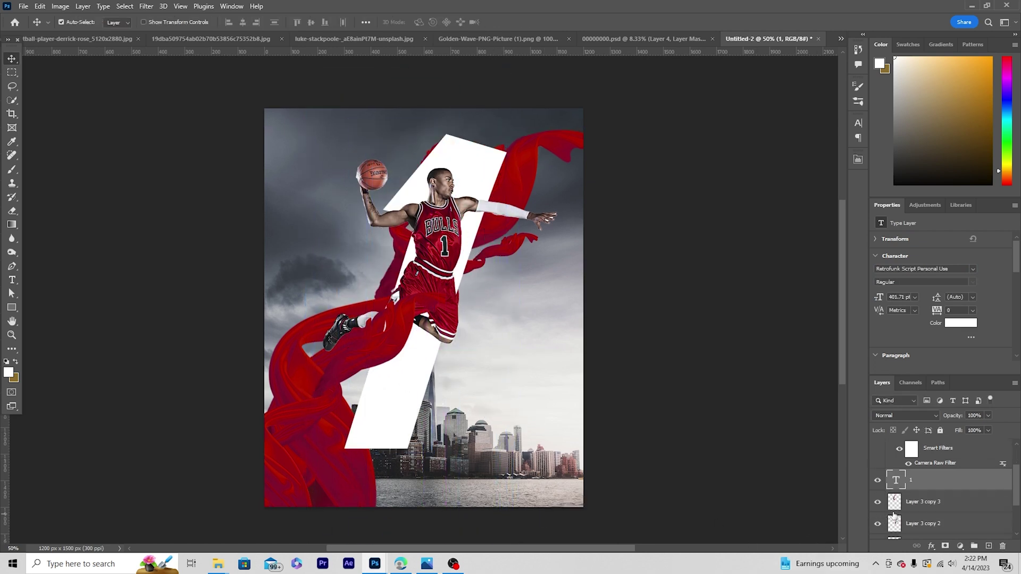
drag(894, 492, 893, 513)
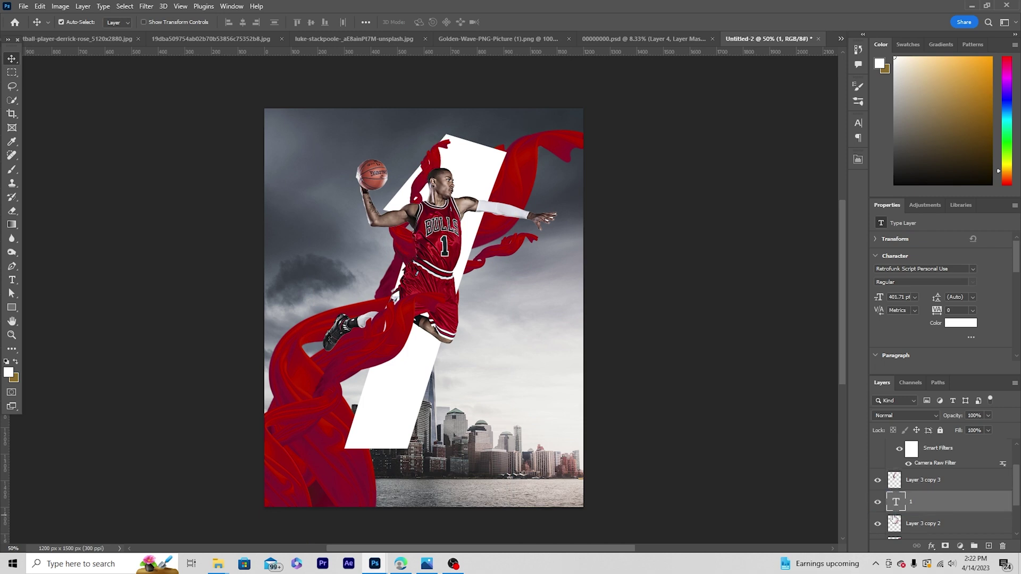
drag(894, 476, 895, 508)
scroll(895, 511, down, 1)
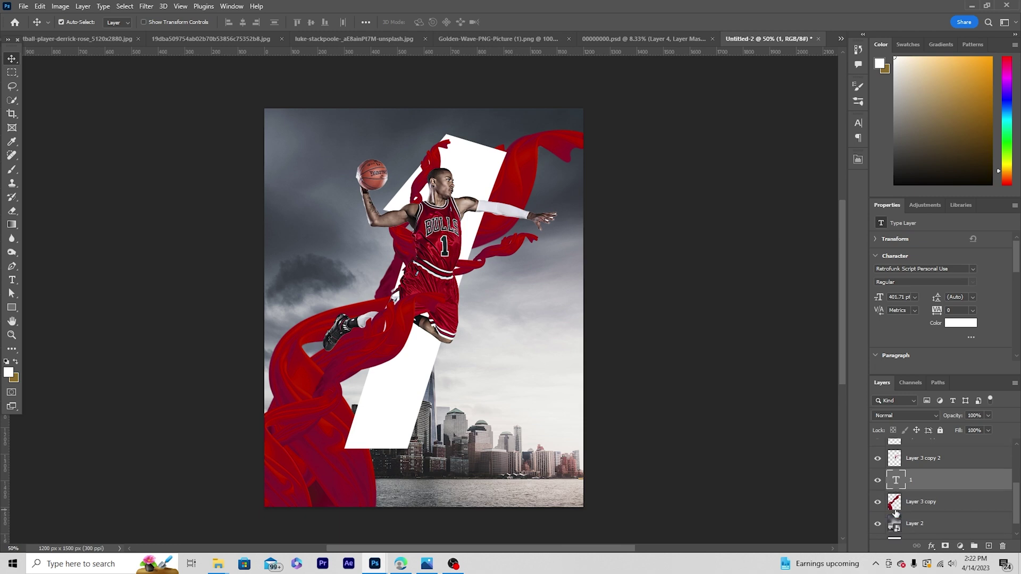
scroll(895, 508, down, 1)
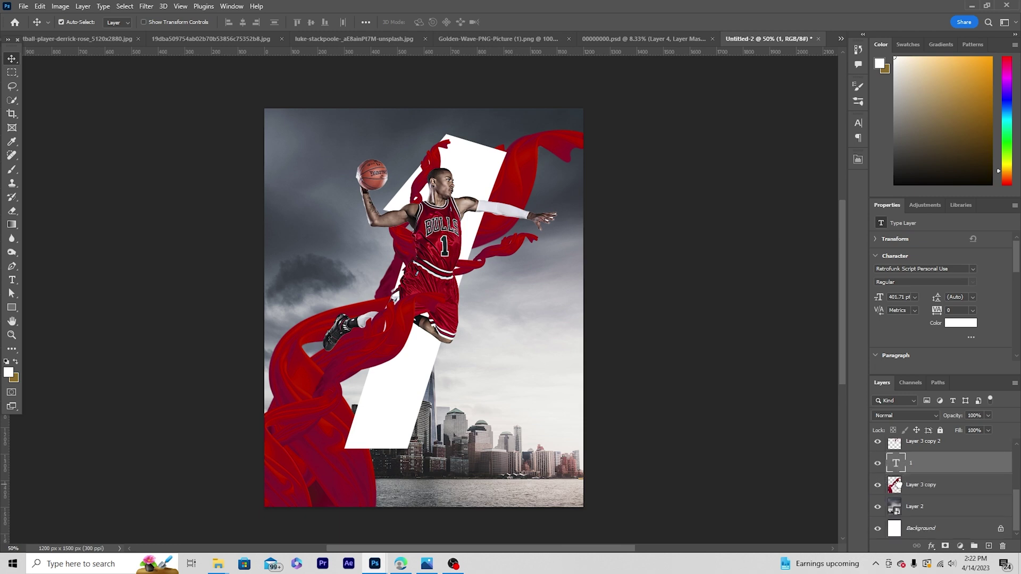
drag(898, 469, 894, 503)
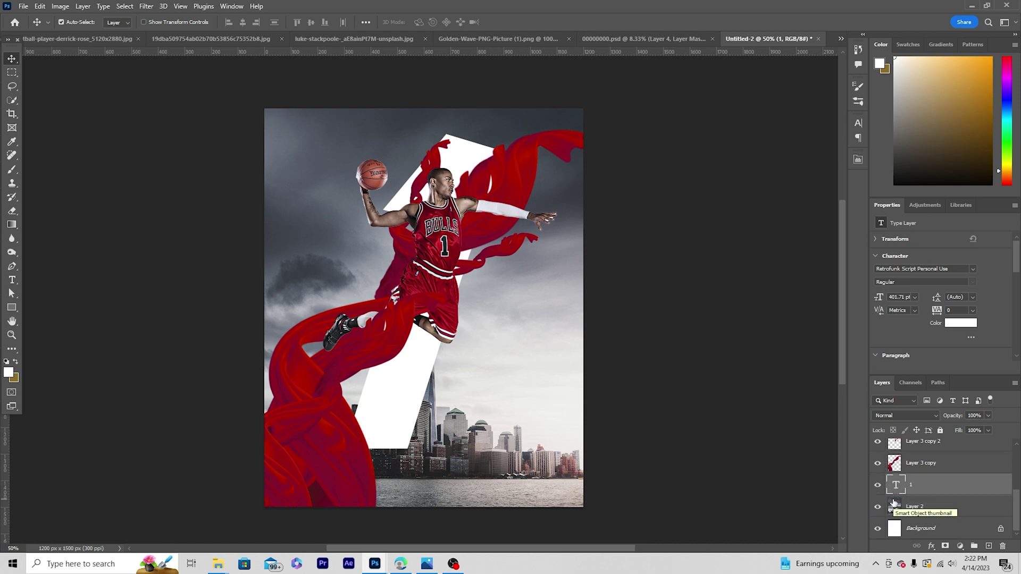
- Apply a reversed linear Gradient Overlay from red to darker red (#930315) to the number 1 layer
click(930, 547)
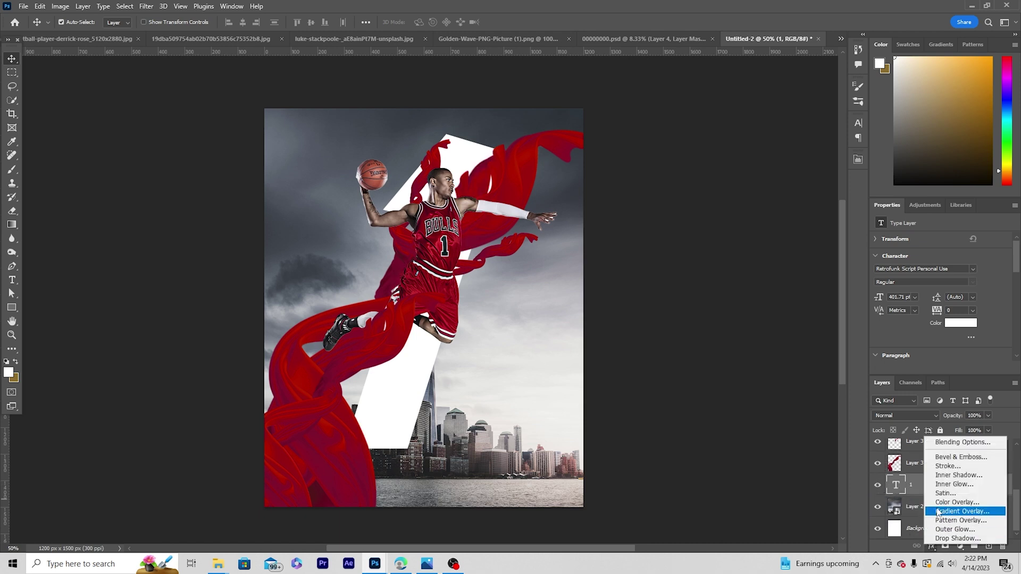
click(943, 512)
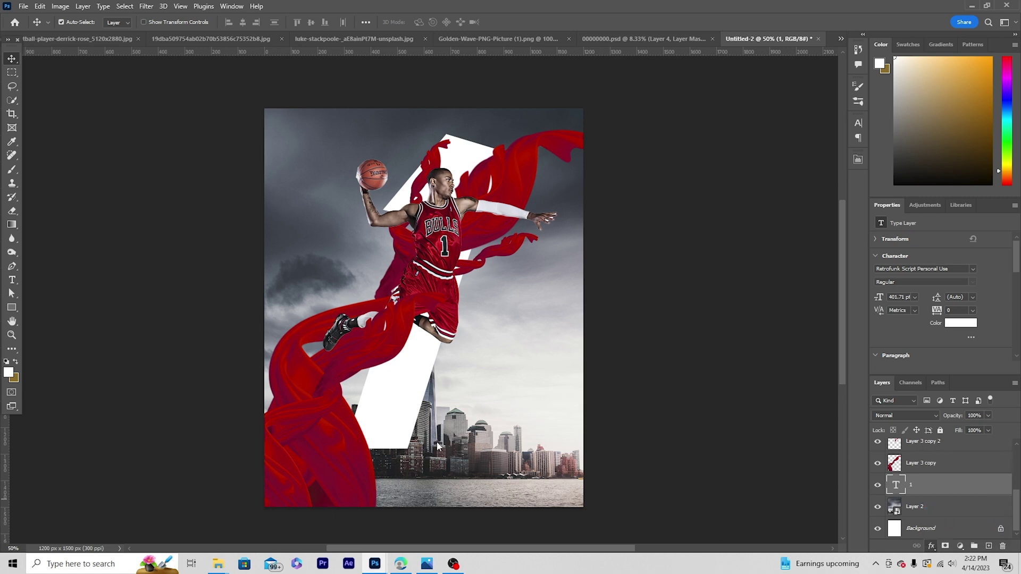
click(813, 209)
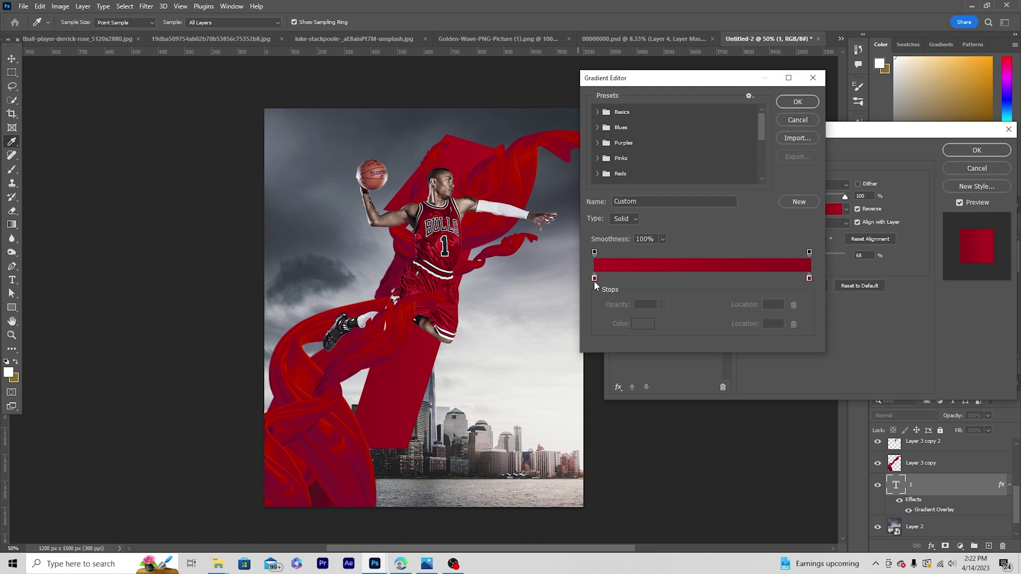
click(594, 278)
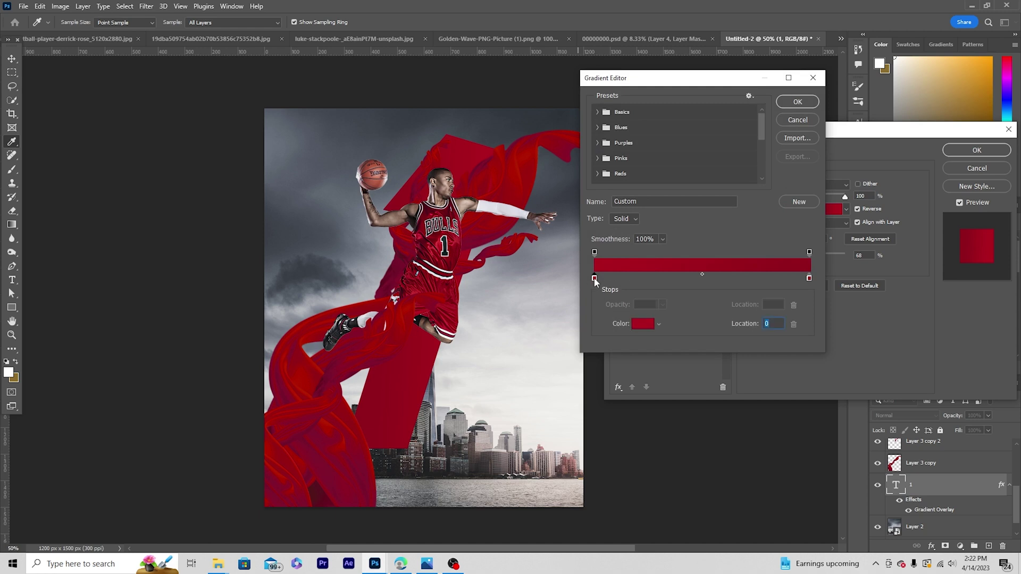
click(643, 324)
click(850, 313)
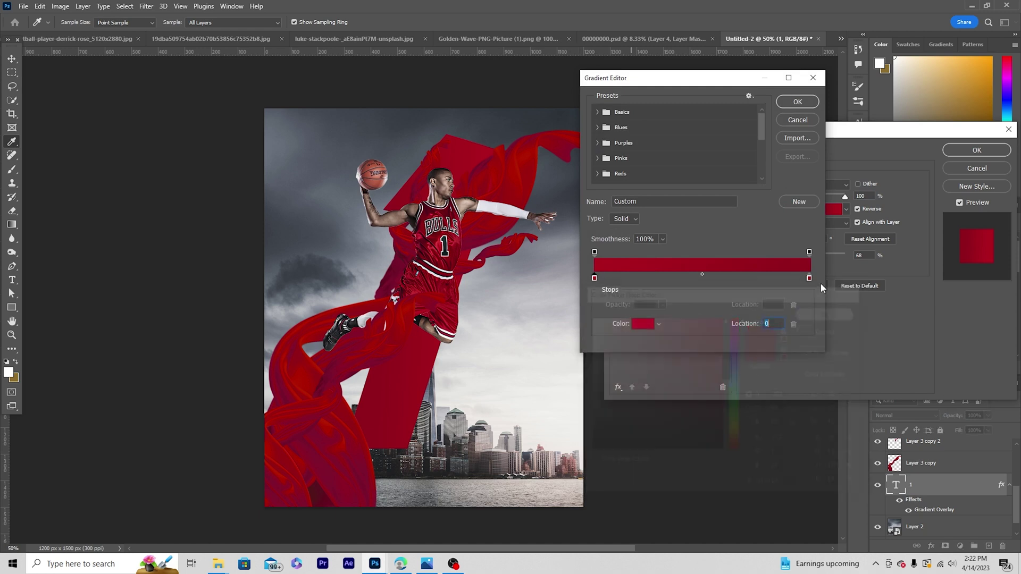
click(809, 278)
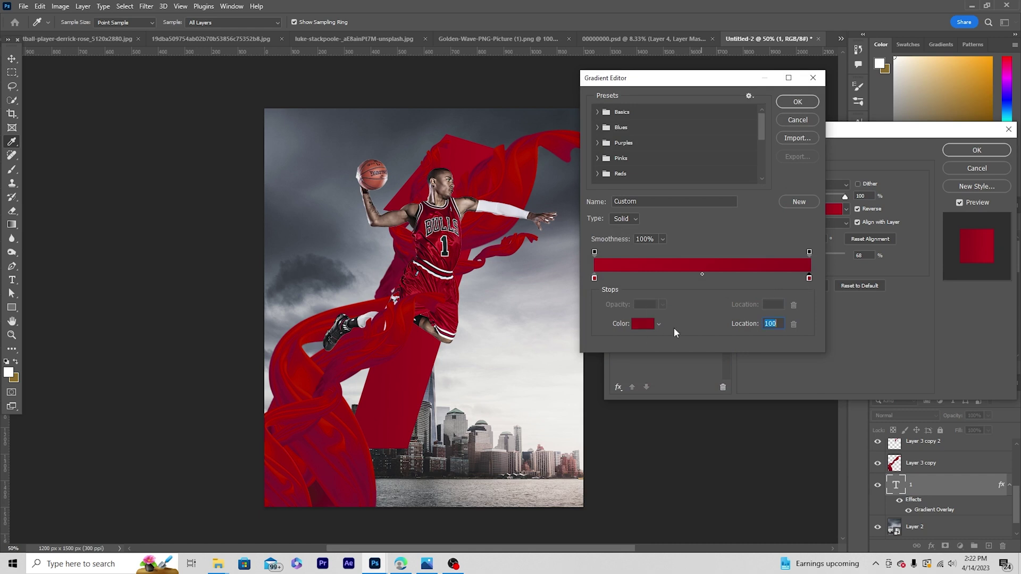
click(643, 324)
click(832, 312)
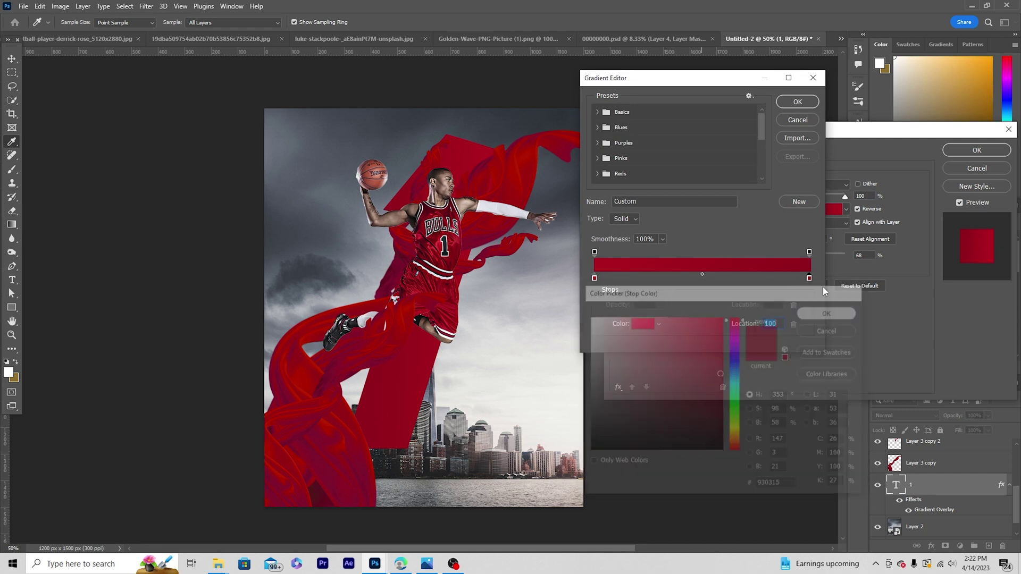
click(798, 102)
click(972, 152)
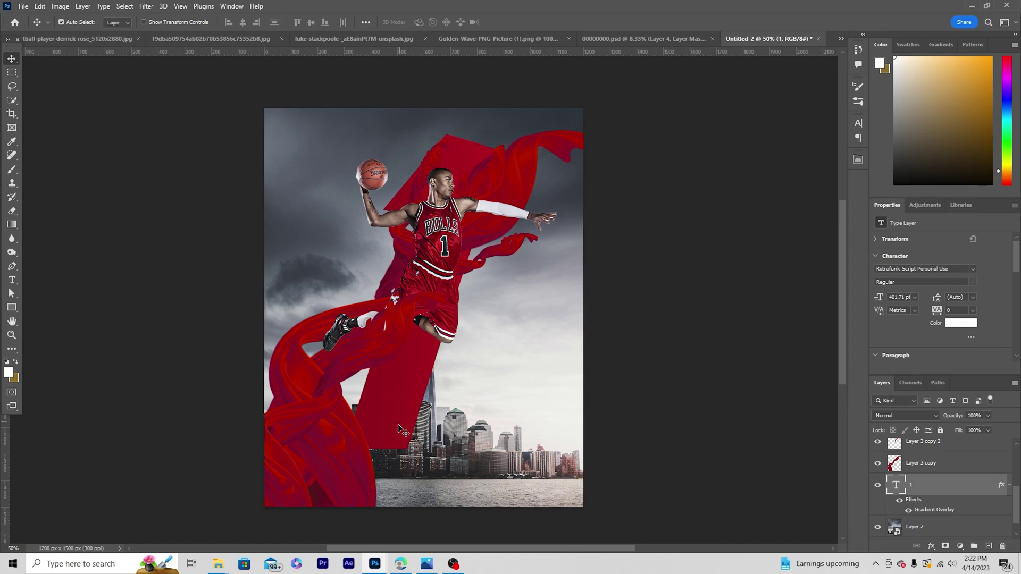
- Enlarge the number 1 to about 106% and tilt it about -1.7°, extending above the player
key(ctrl+t)
drag(521, 71, 532, 47)
drag(550, 113, 561, 61)
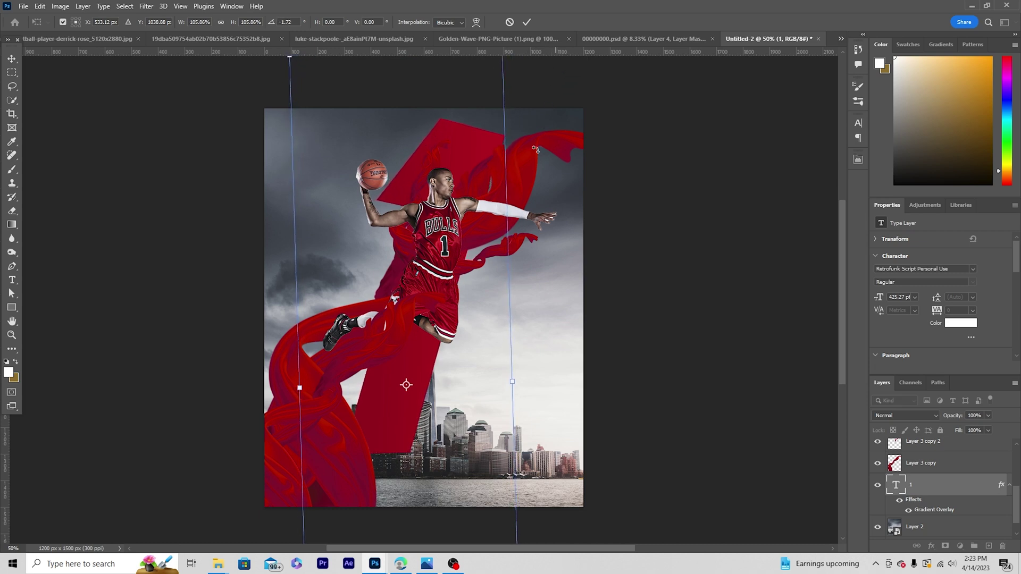
key(Return)
- Duplicate the skyline layer and move the copy directly above the number 1 layer
scroll(904, 500, down, 1)
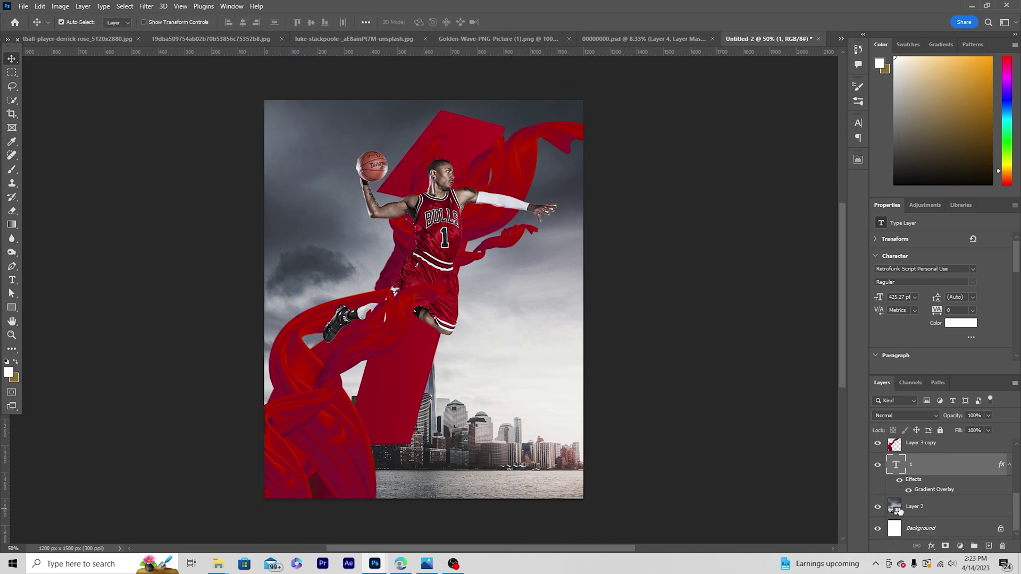
click(898, 511)
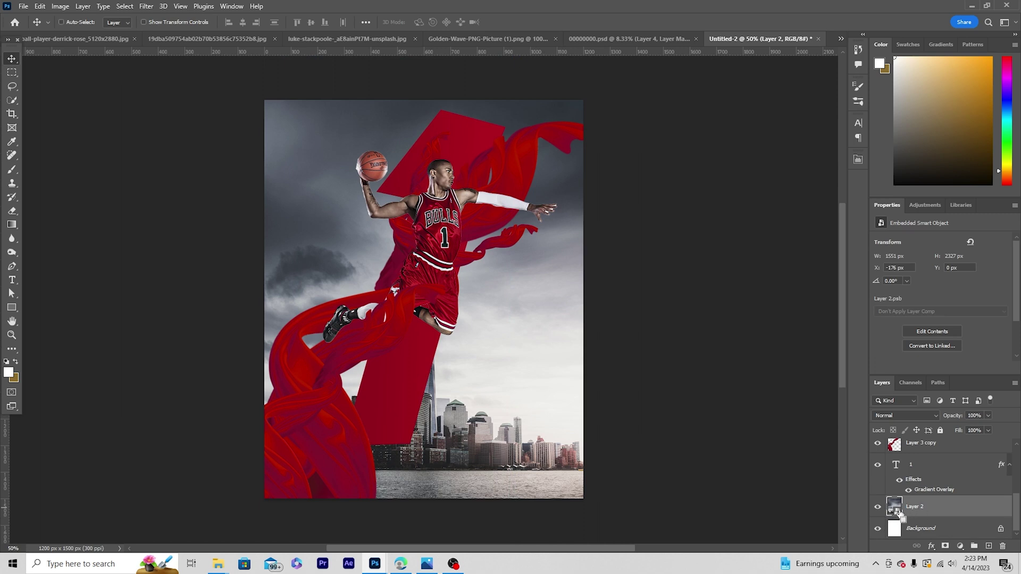
key(ctrl+j)
drag(899, 511, 904, 463)
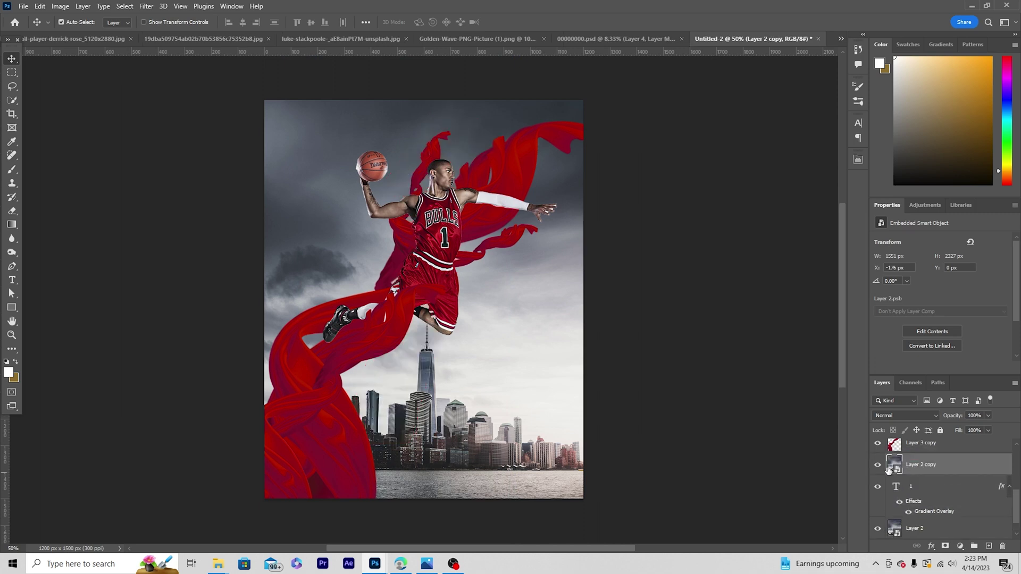
- Select the buildings as the subject of the skyline copy and mask the layer to that selection
click(124, 6)
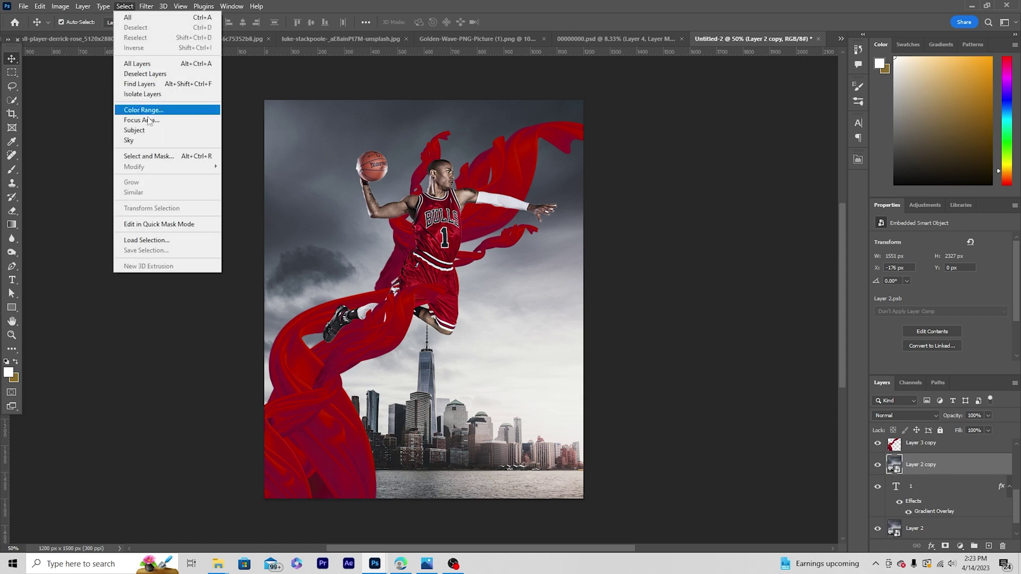
click(147, 133)
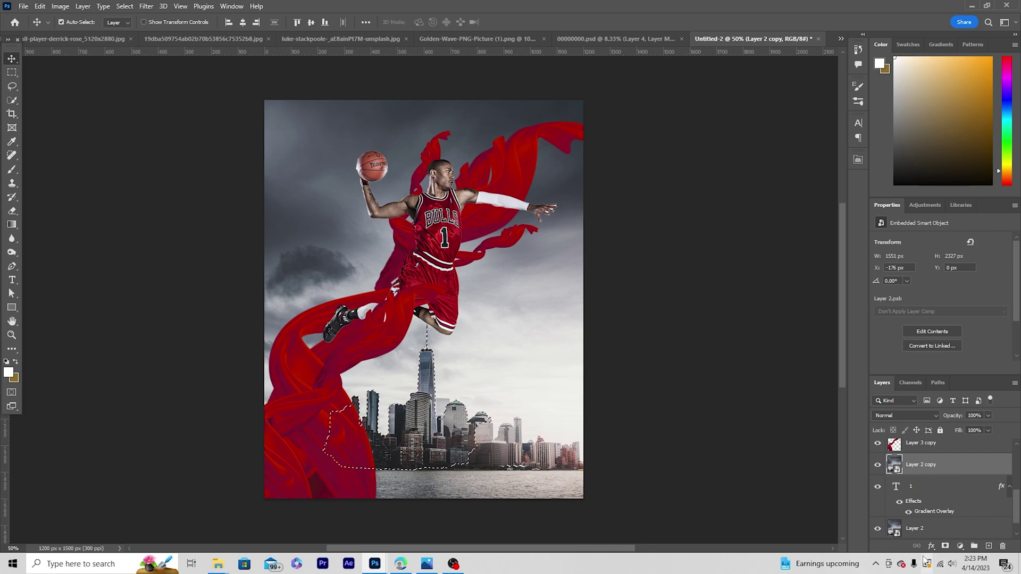
click(945, 547)
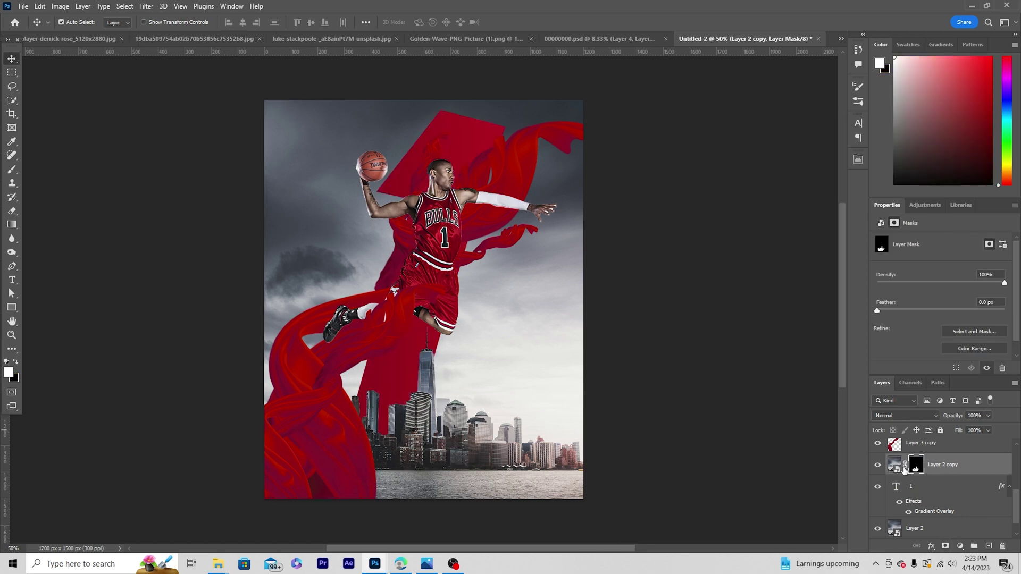
- Copy the dark creased paper texture from its own image into the poster, directly above the number 1 layer
click(896, 489)
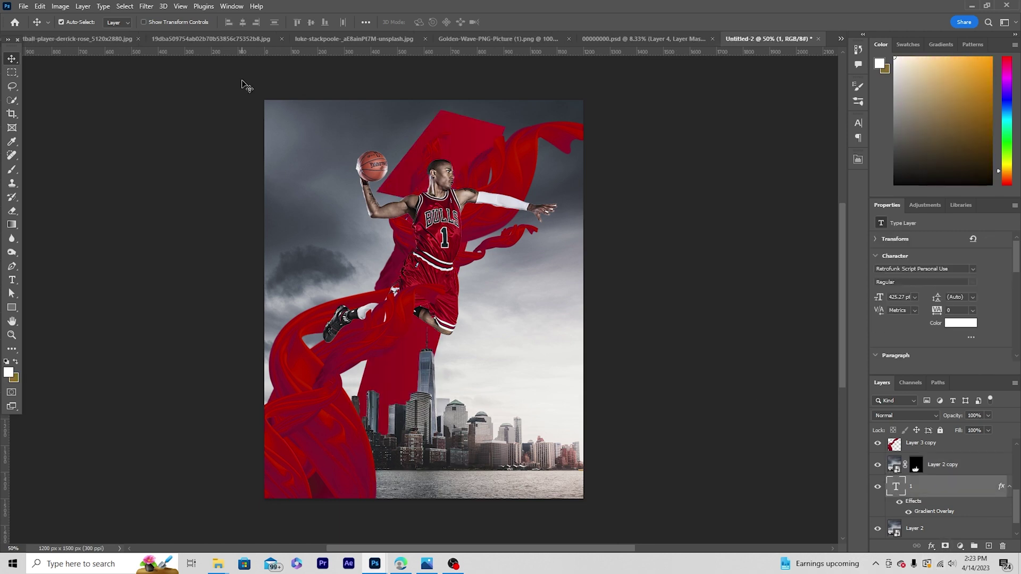
click(445, 39)
click(260, 40)
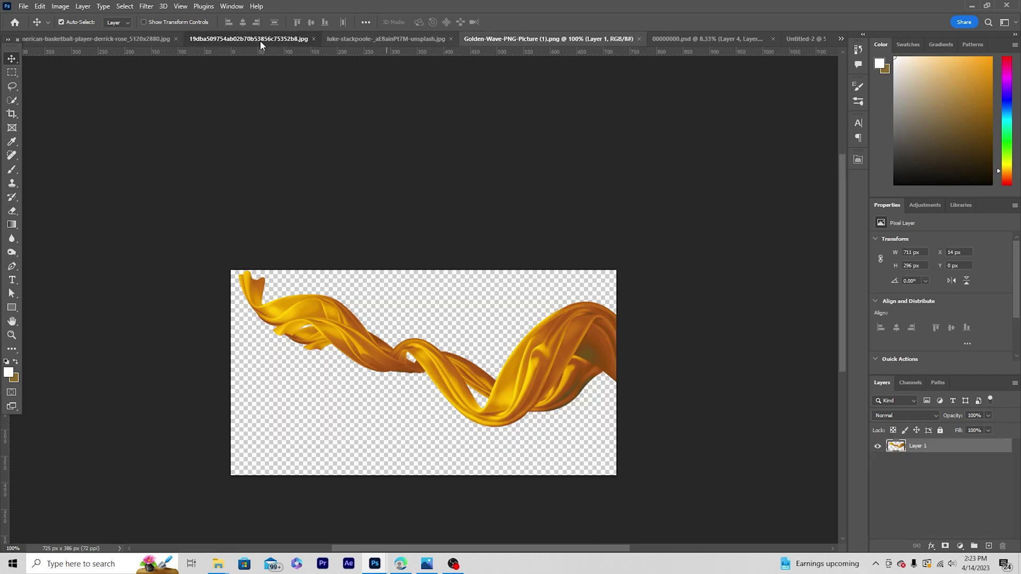
drag(548, 234, 795, 42)
drag(410, 384, 409, 384)
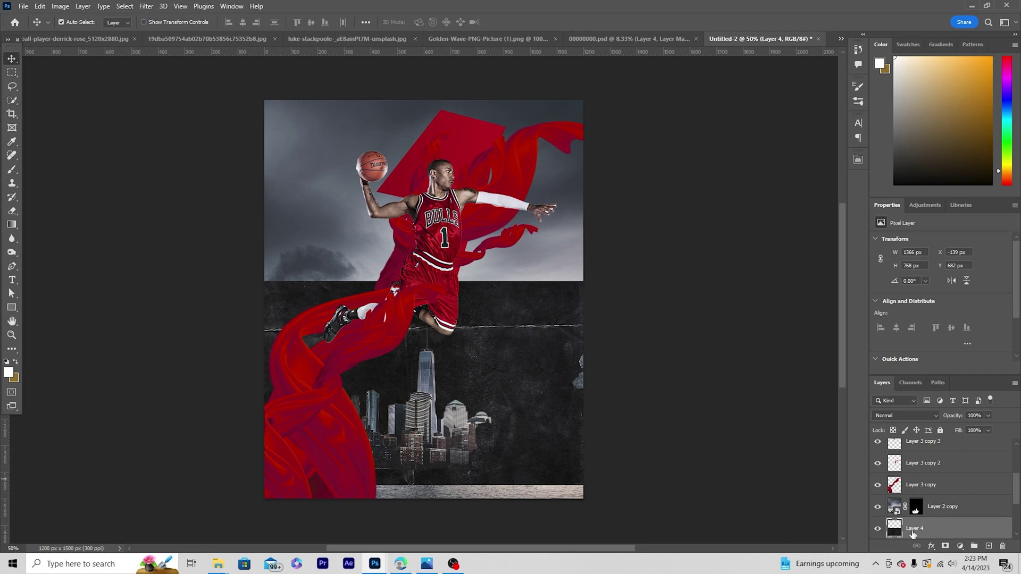
- Clip the dark paper texture to the number 1 layer with a clipping mask
scroll(913, 533, up, 1)
scroll(913, 533, down, 3)
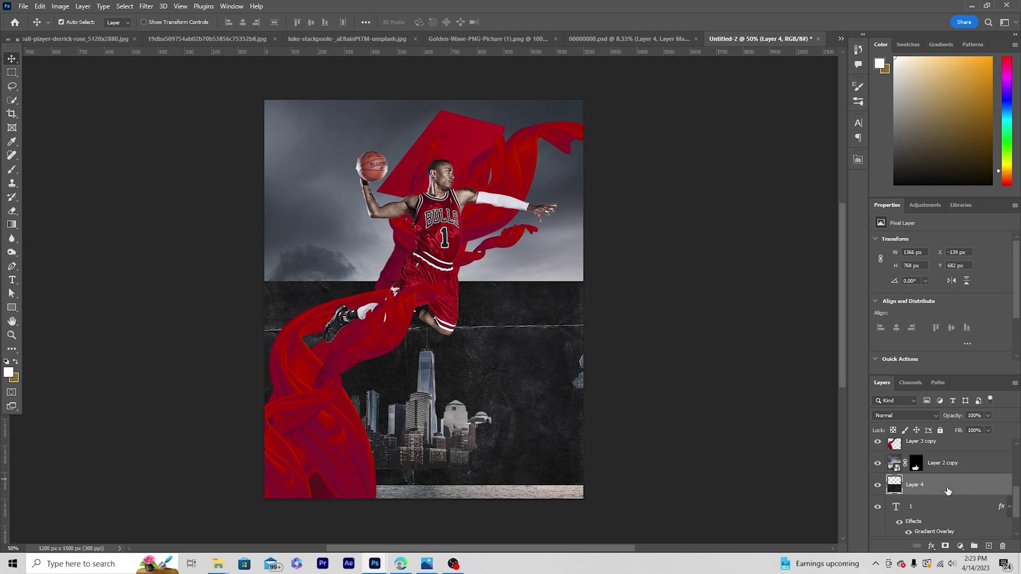
right_click(948, 491)
click(924, 245)
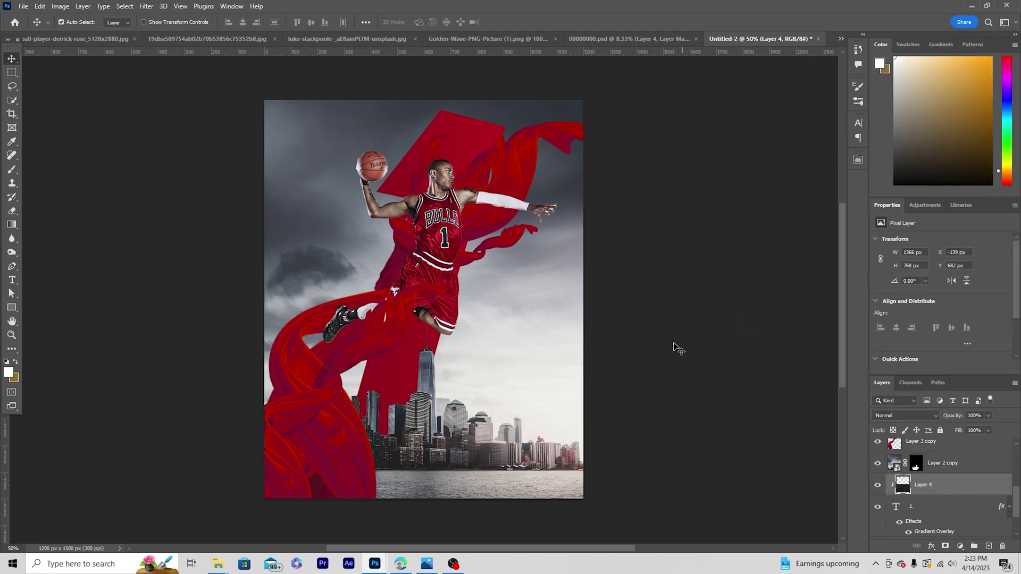
- Rotate the clipped paper texture to -75° and move it up over the number 1
key(ctrl+t)
drag(642, 239, 381, 171)
drag(493, 332, 491, 238)
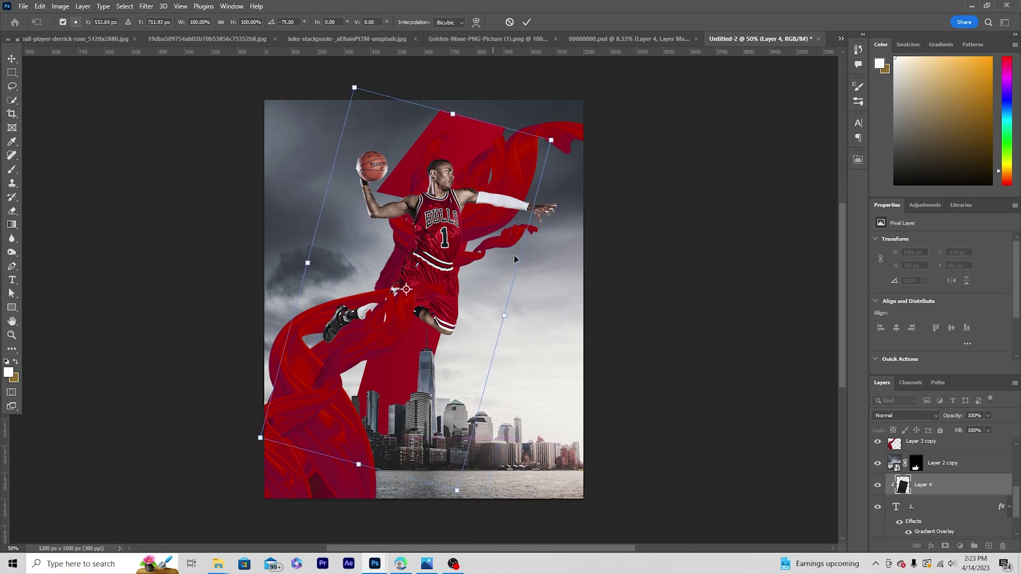
key(Return)
- Change the blend mode of the number 1's Gradient Overlay so the paper texture shows through the red
scroll(937, 526, down, 1)
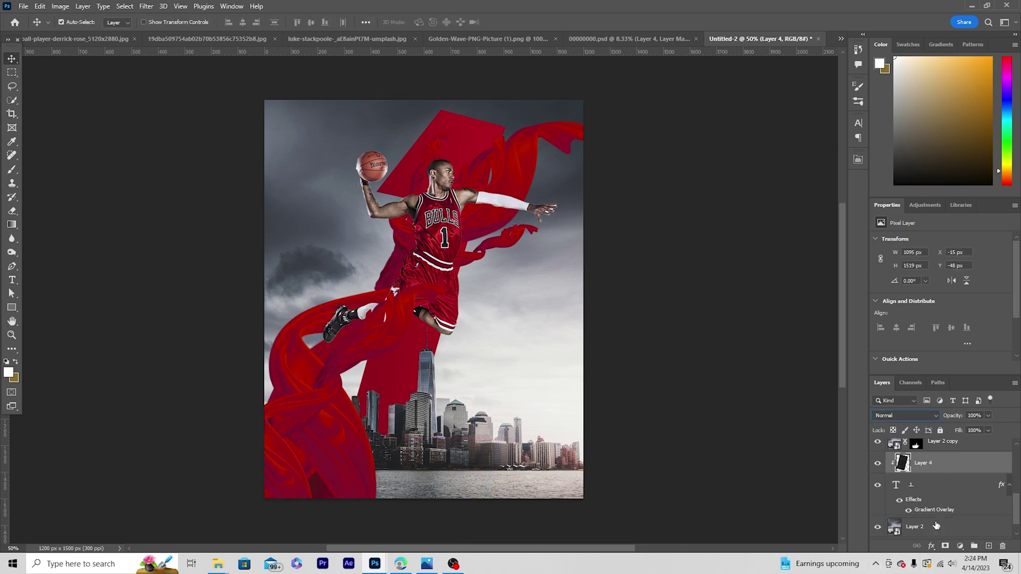
click(925, 486)
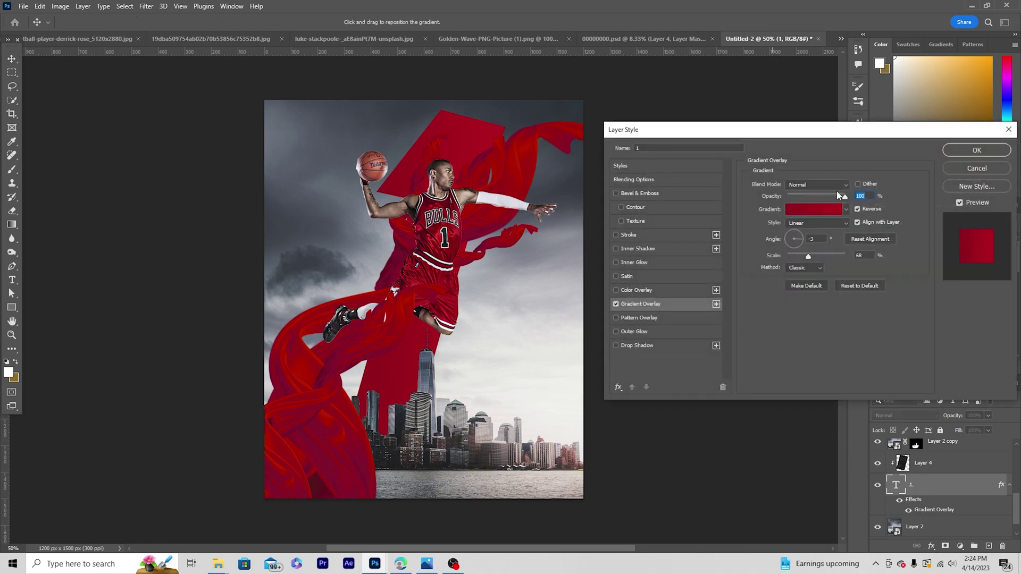
click(846, 188)
click(806, 274)
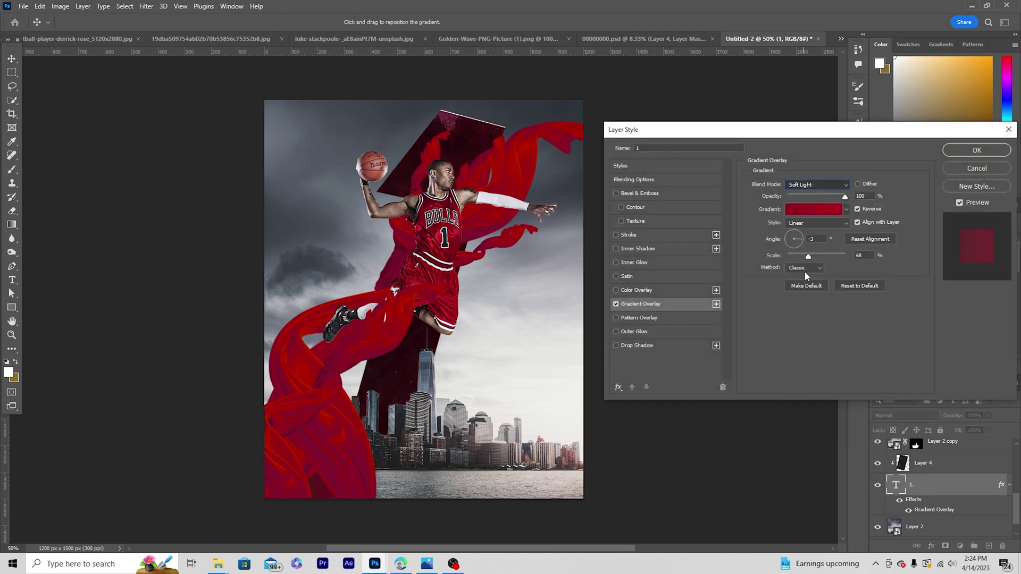
key(Return)
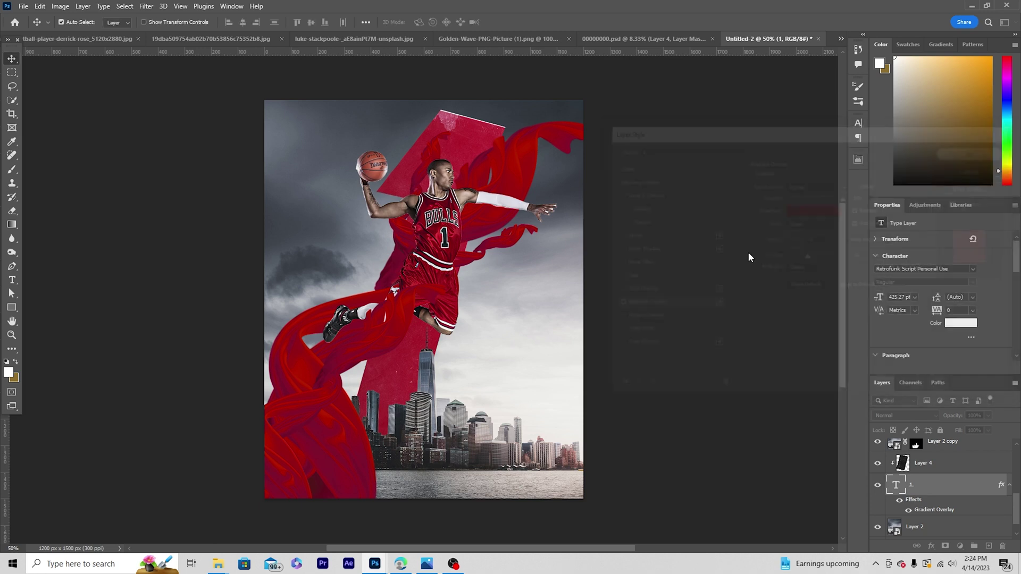
key(ctrl+t)
mouse_move(495, 372)
mouse_down()
mouse_move(499, 361)
mouse_move(504, 371)
mouse_up()
key(Return)
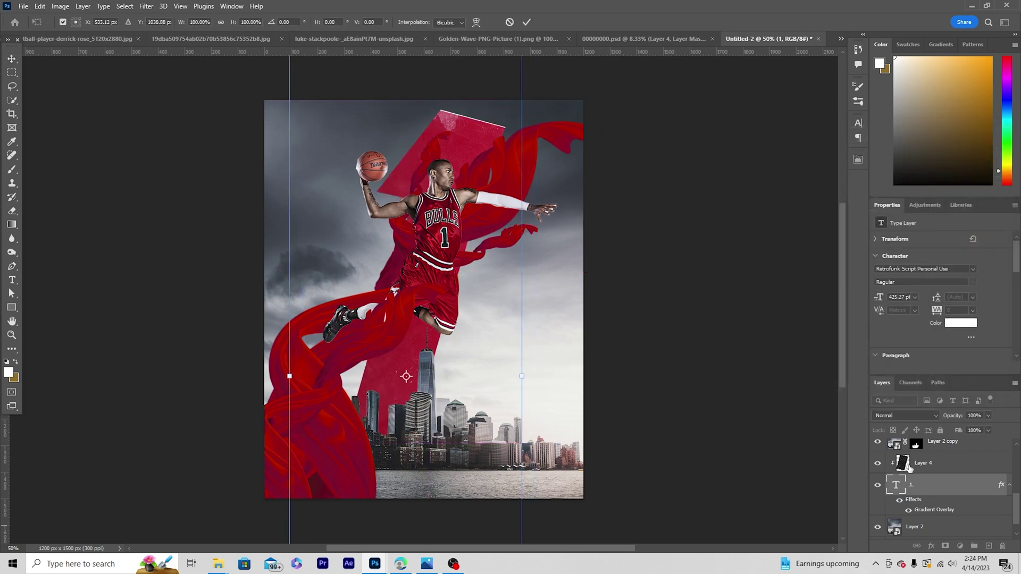
- Enlarge the clipped paper texture to about 1234 × 1711 px and reposition it to cover the whole number 1
click(548, 386)
key(ctrl+t)
mouse_move(500, 319)
mouse_down()
mouse_move(510, 317)
mouse_move(530, 243)
mouse_move(516, 328)
mouse_up()
drag(569, 81, 589, 54)
drag(524, 318, 534, 298)
key(Return)
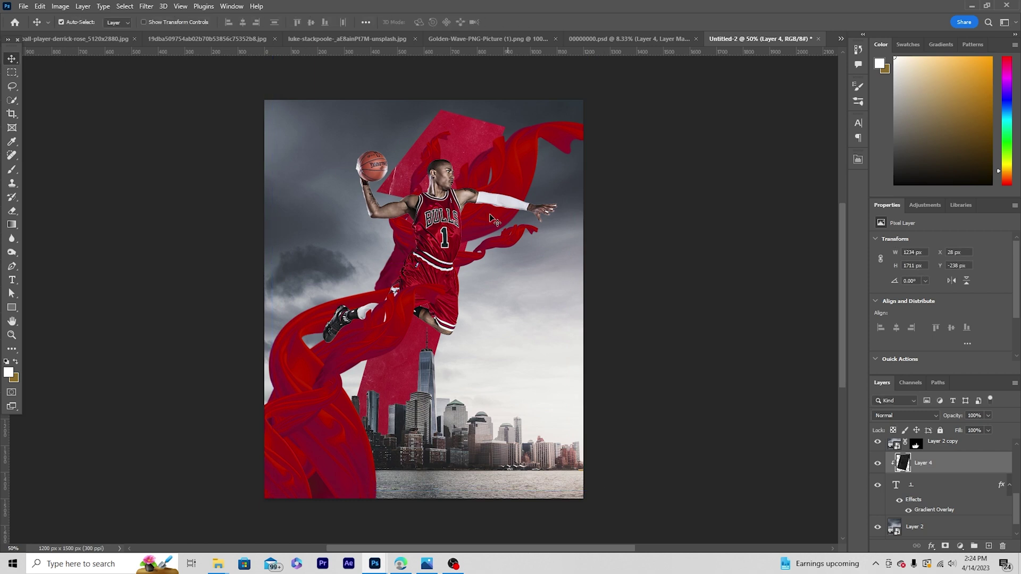
- Copy the dark creased paper texture into the poster again, as the topmost layer
click(337, 40)
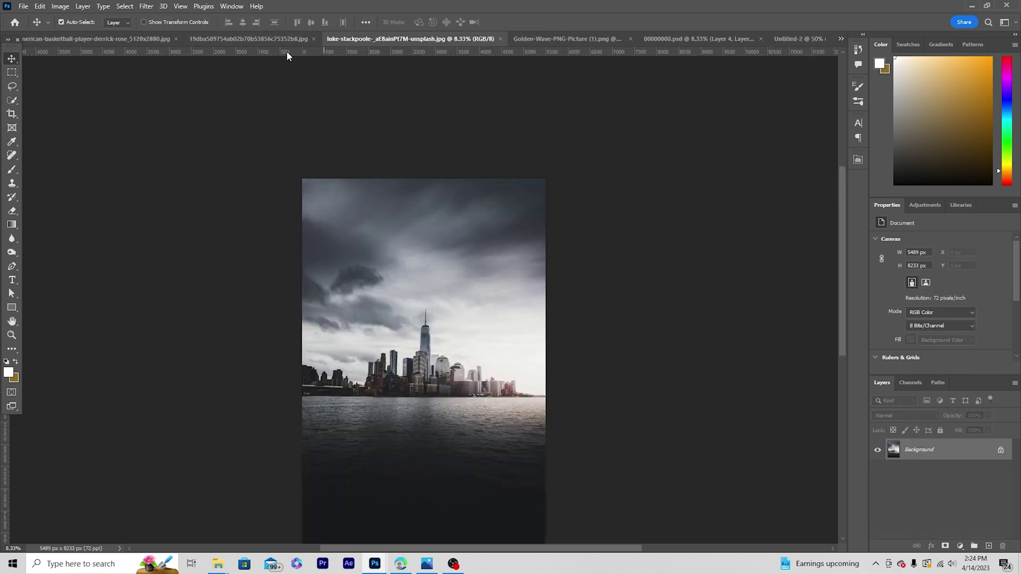
click(215, 42)
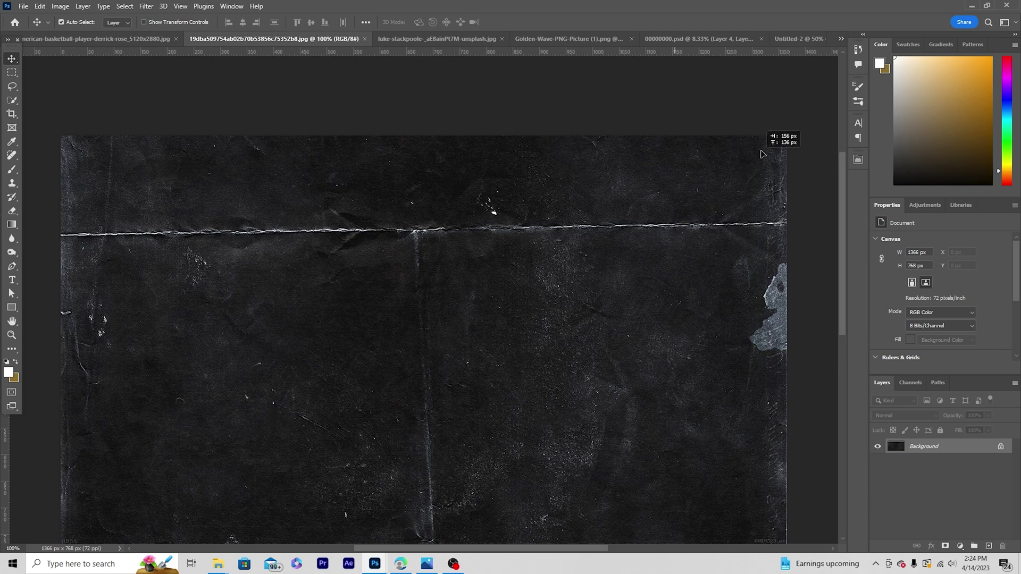
scroll(789, 43, up, 3)
click(789, 41)
drag(476, 317, 904, 447)
- Rotate the top paper texture to -90° and enlarge it to about 1512 × 2690 px to cover the whole poster
key(ctrl+t)
drag(680, 188, 350, 141)
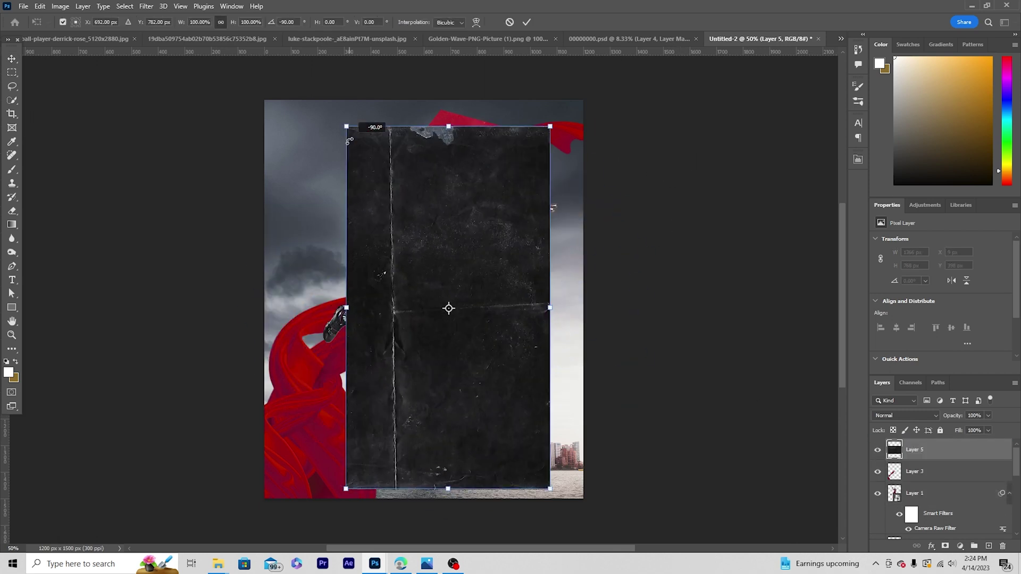
drag(550, 127, 680, 62)
scroll(506, 315, up, 2)
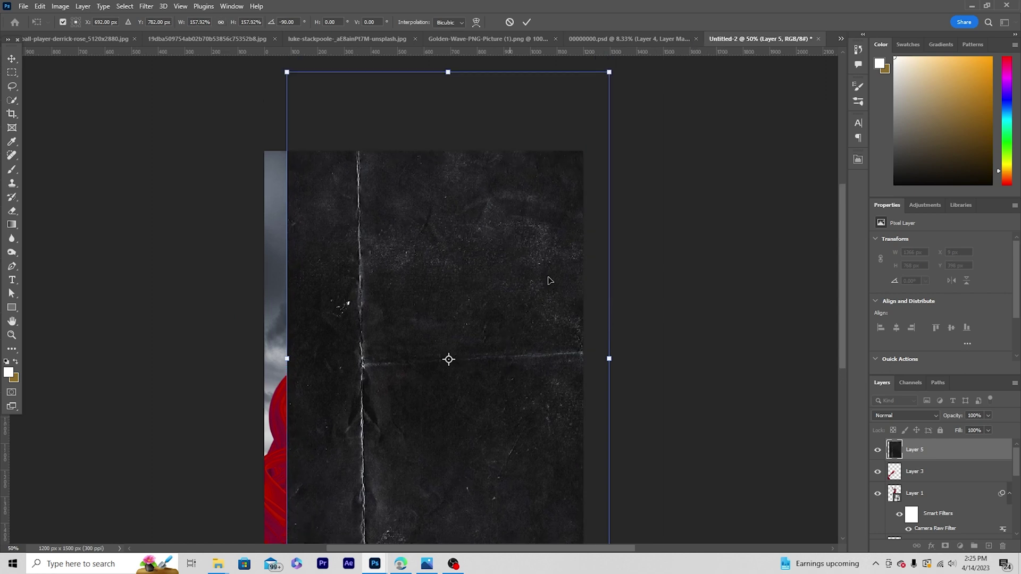
drag(611, 72, 650, 121)
scroll(511, 317, down, 3)
scroll(511, 317, down, 4)
key(Return)
- Set the top paper texture to Screen blend mode and lower its opacity to about 61%
click(909, 418)
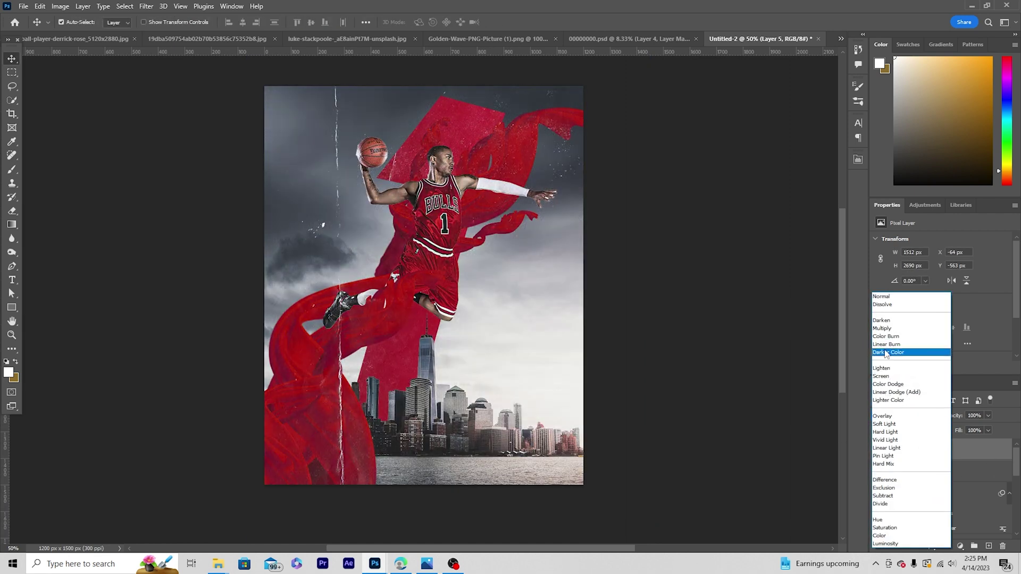
click(880, 376)
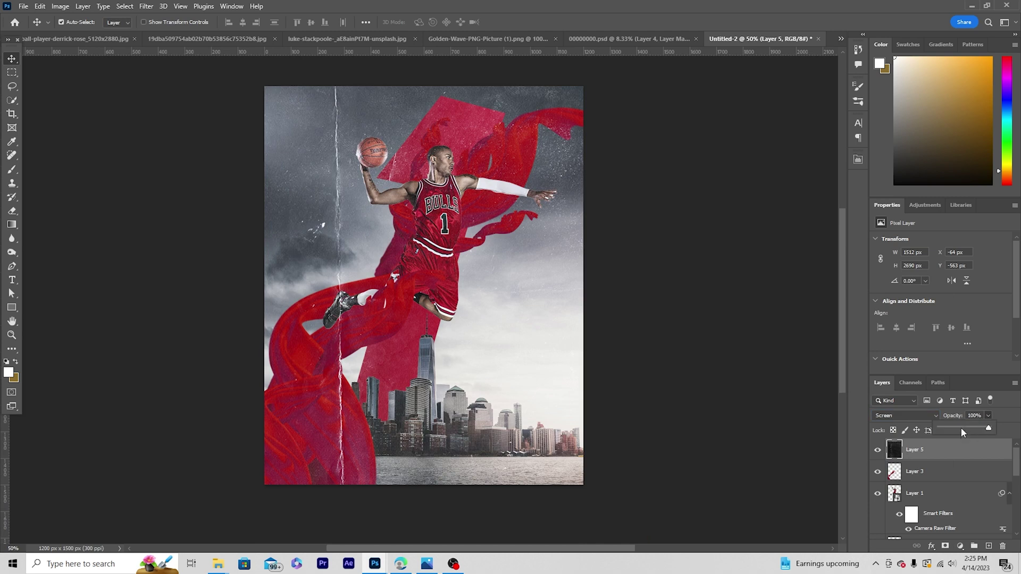
click(962, 428)
drag(968, 432, 971, 431)
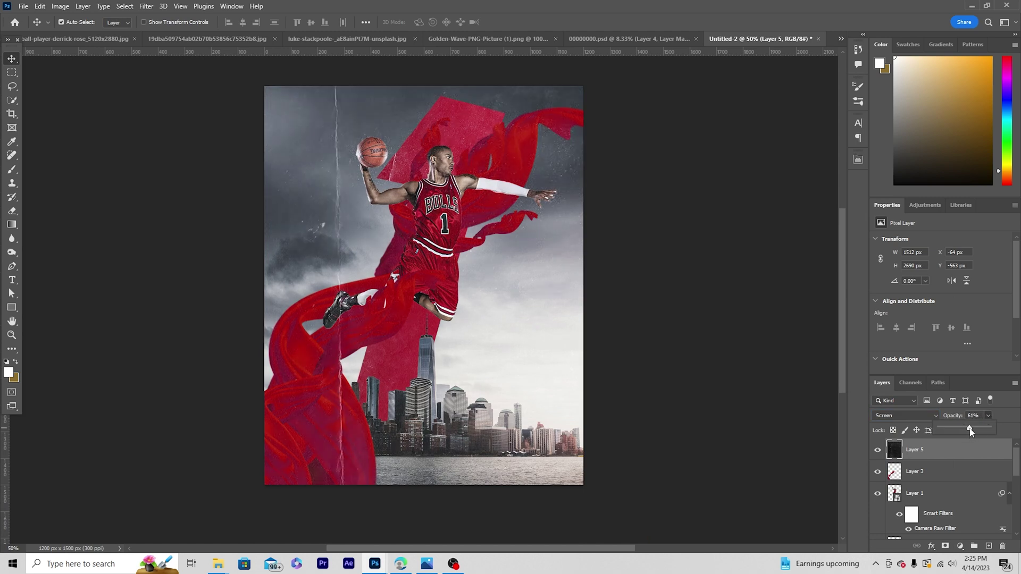
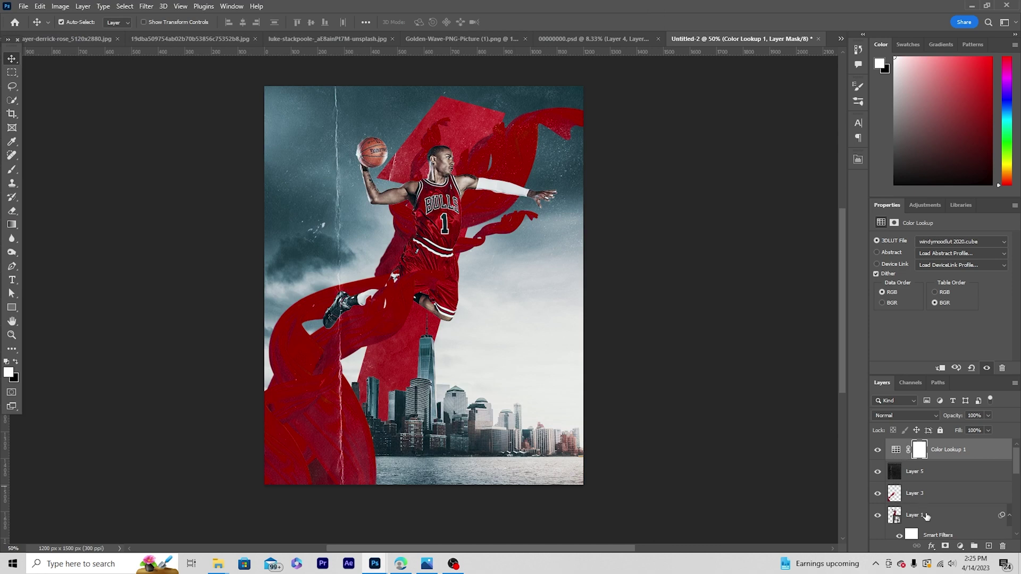
- Add a Curves adjustment above the Color Lookup layer and pull the RGB midtones down to darken the poster
click(962, 547)
click(961, 415)
drag(950, 323, 959, 325)
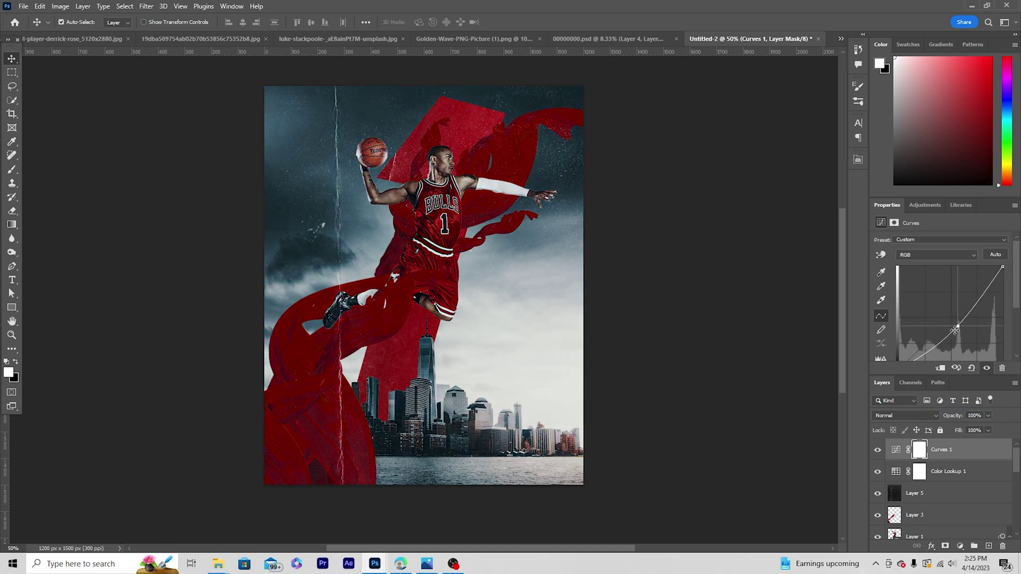
- Paint black on the Curves mask with a 500 px Soft Round brush over the player to remove the darkening there
click(921, 452)
key(b)
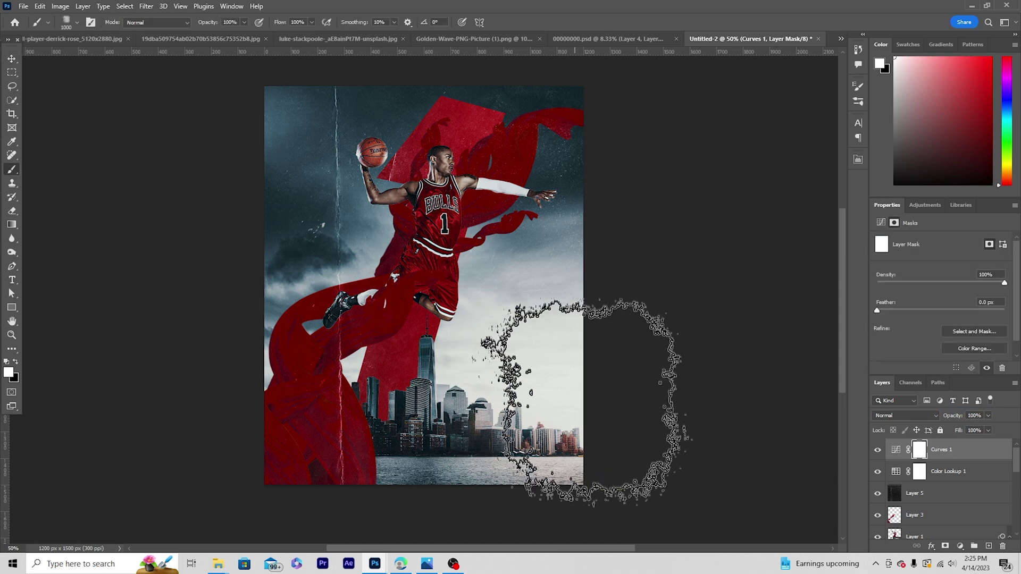
click(68, 22)
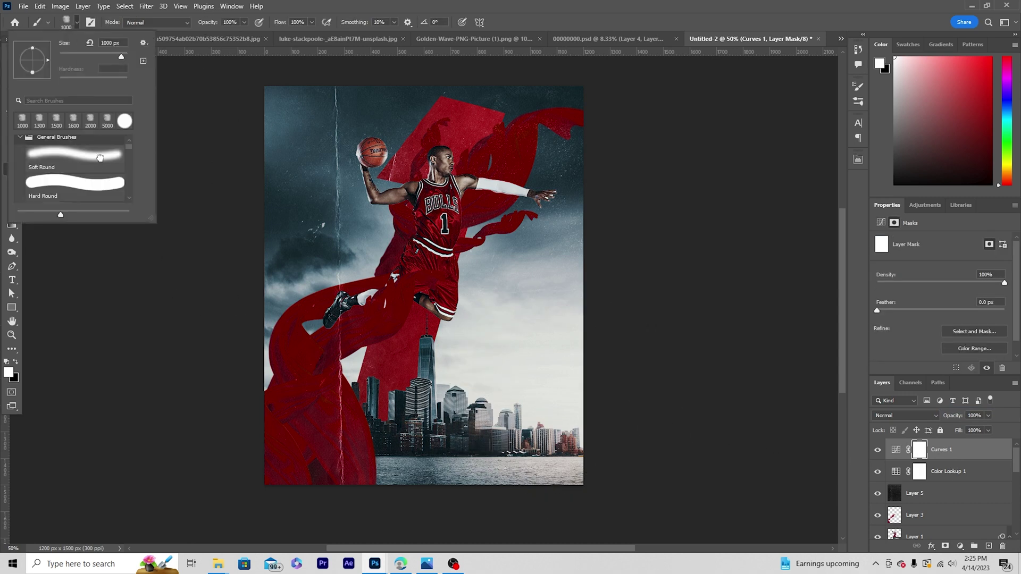
double_click(100, 158)
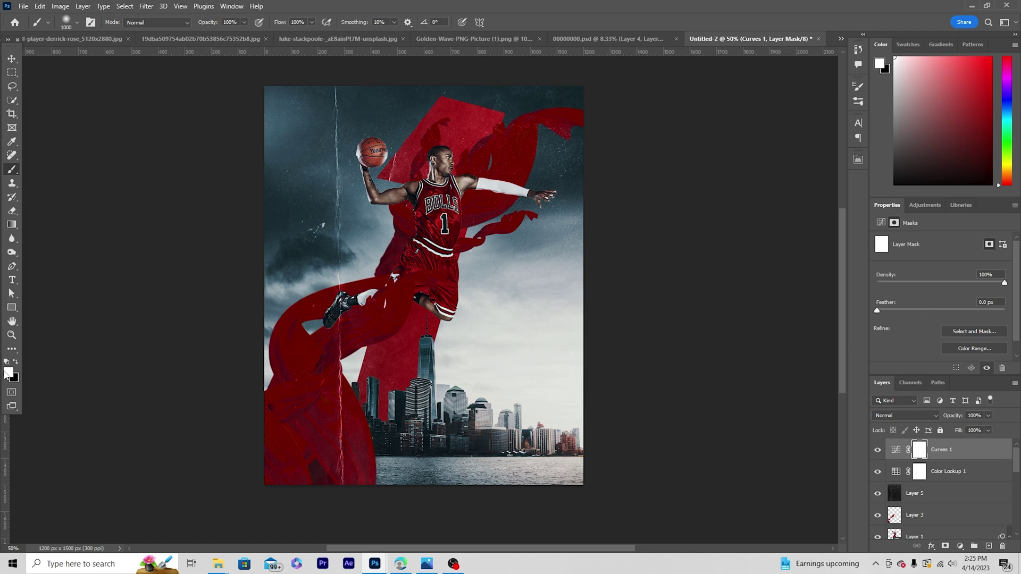
key(bracketleft)
key(bracketleft)
key(bracketleft)
key(bracketleft)
key(bracketleft)
mouse_move(452, 160)
mouse_down()
mouse_move(468, 240)
mouse_move(455, 262)
mouse_move(521, 203)
mouse_move(528, 211)
mouse_up()
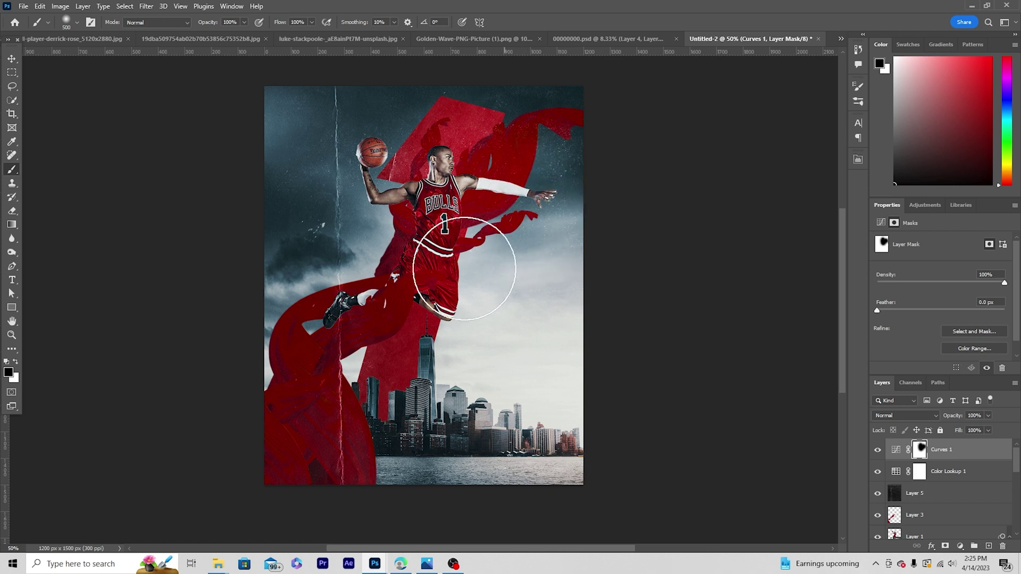
mouse_move(502, 342)
mouse_down()
mouse_move(481, 165)
mouse_move(445, 206)
mouse_move(462, 244)
mouse_move(404, 309)
mouse_move(365, 320)
mouse_up()
- Reduce the brush to 175 px and mask the Curves darkening off the red fabric's upper end
key(bracketleft)
key(bracketleft)
key(bracketleft)
key(bracketleft)
key(bracketleft)
drag(549, 126, 580, 122)
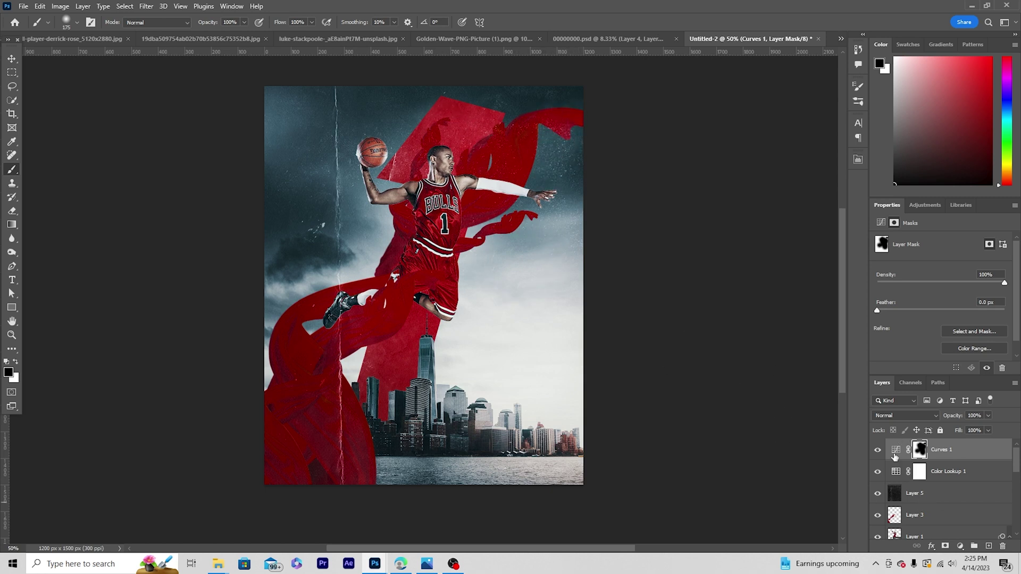
- Add a new top layer and dab soft white glows of about 400 px on the player's head, waist and lower legs
click(988, 546)
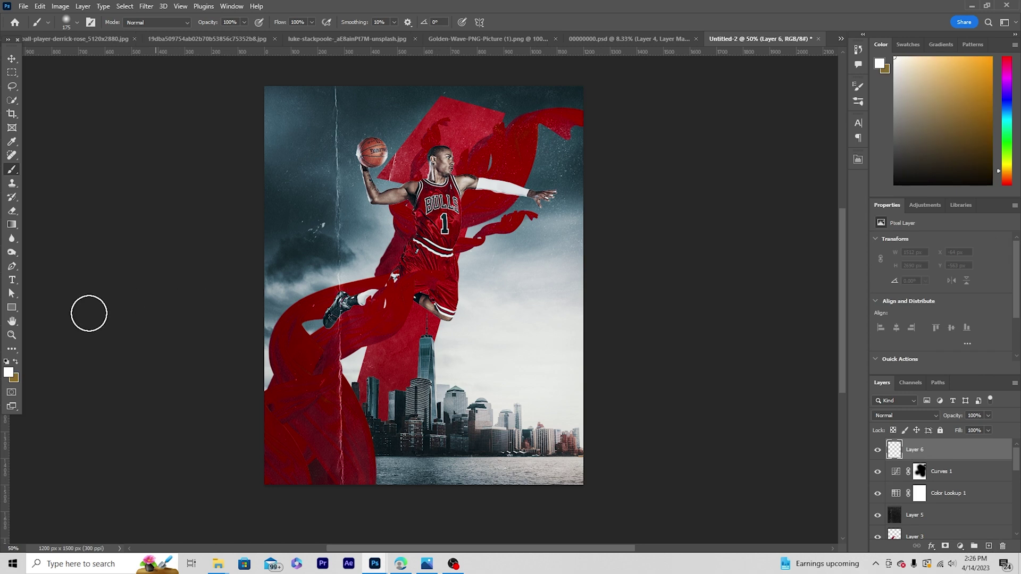
key(bracketright)
key(bracketright)
key(bracketright)
key(bracketright)
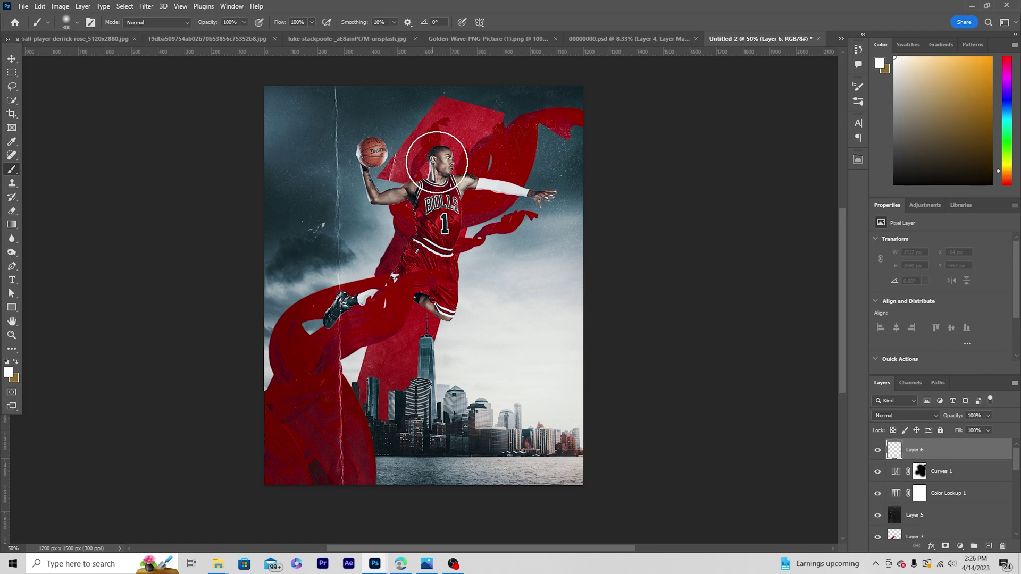
click(450, 149)
click(452, 248)
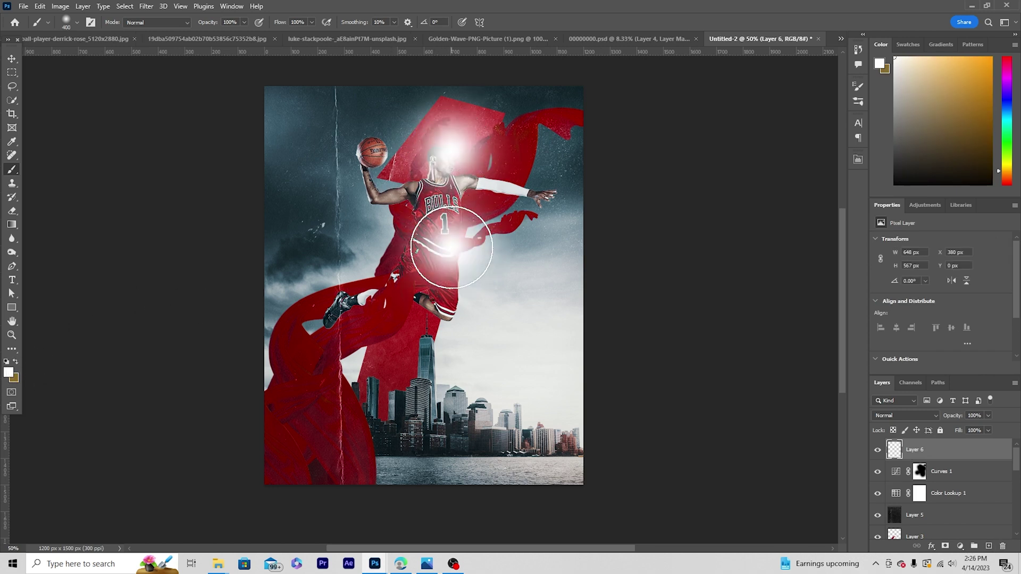
click(454, 316)
- Set the white glow layer to Overlay blend mode and lower its opacity to 20%
click(931, 416)
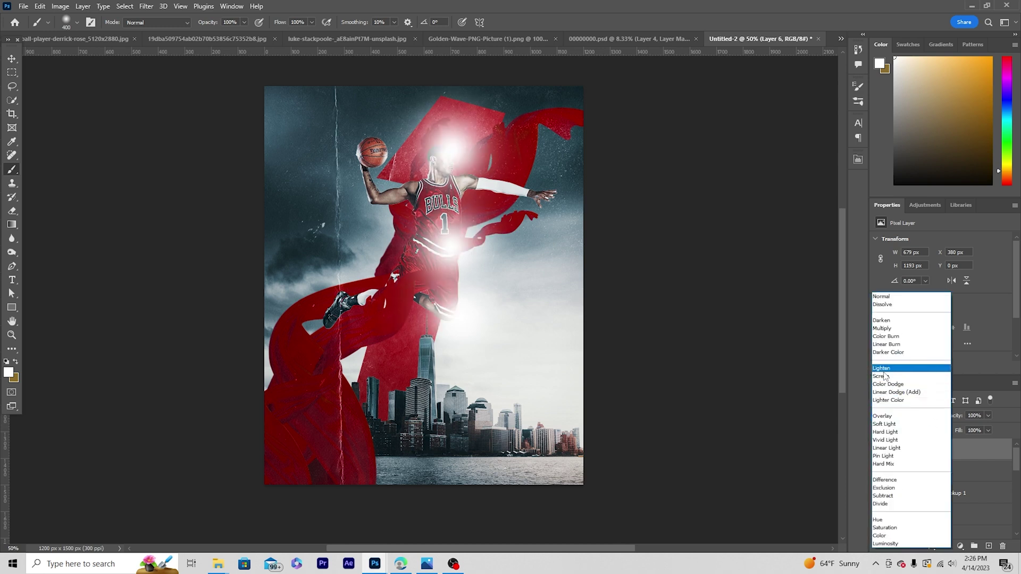
click(886, 417)
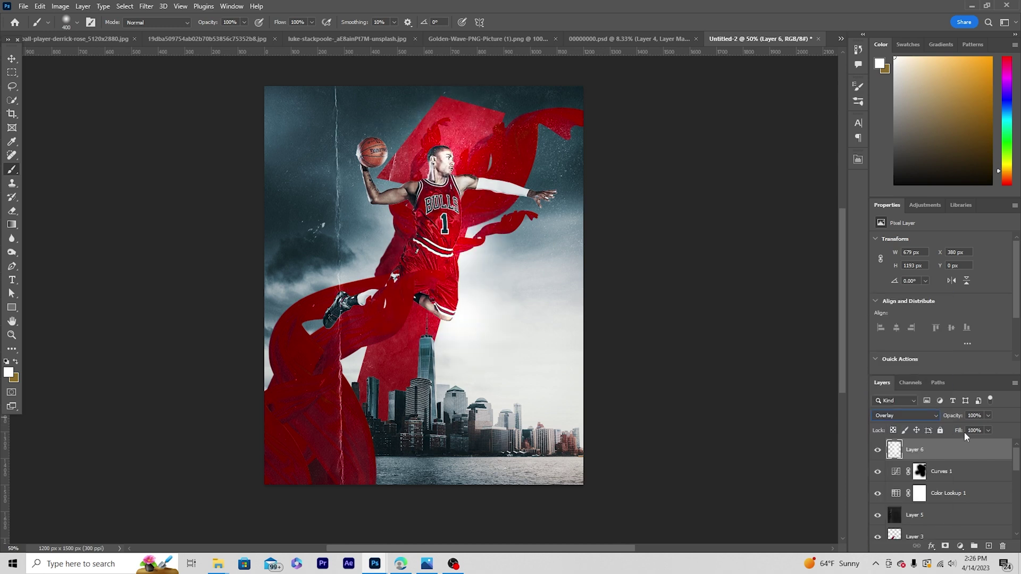
click(970, 429)
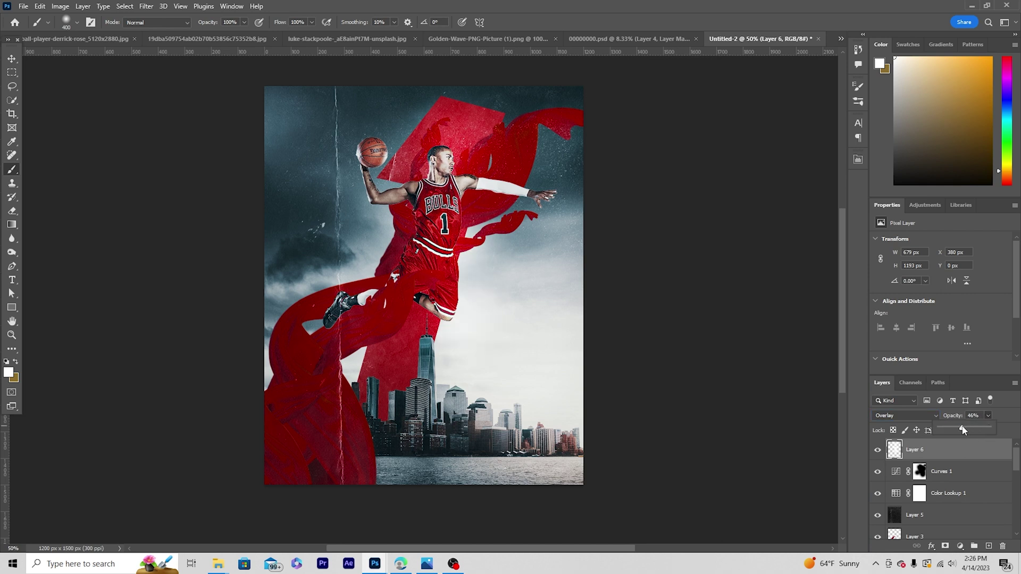
drag(962, 430, 948, 428)
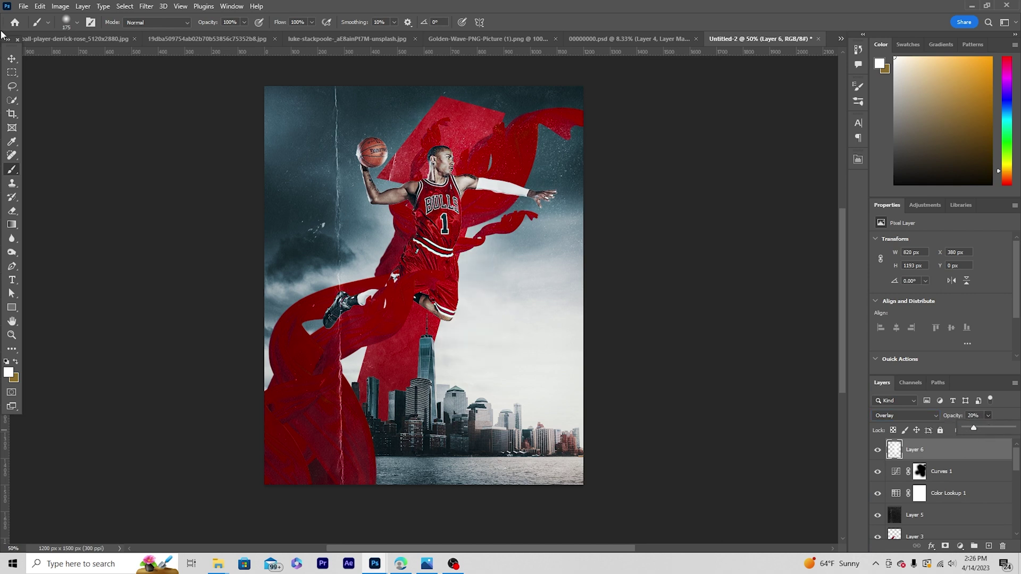
click(12, 58)
- Add the text "GAME DAY" to the sky beside the player in the Phonk Regular DEMO font
click(13, 280)
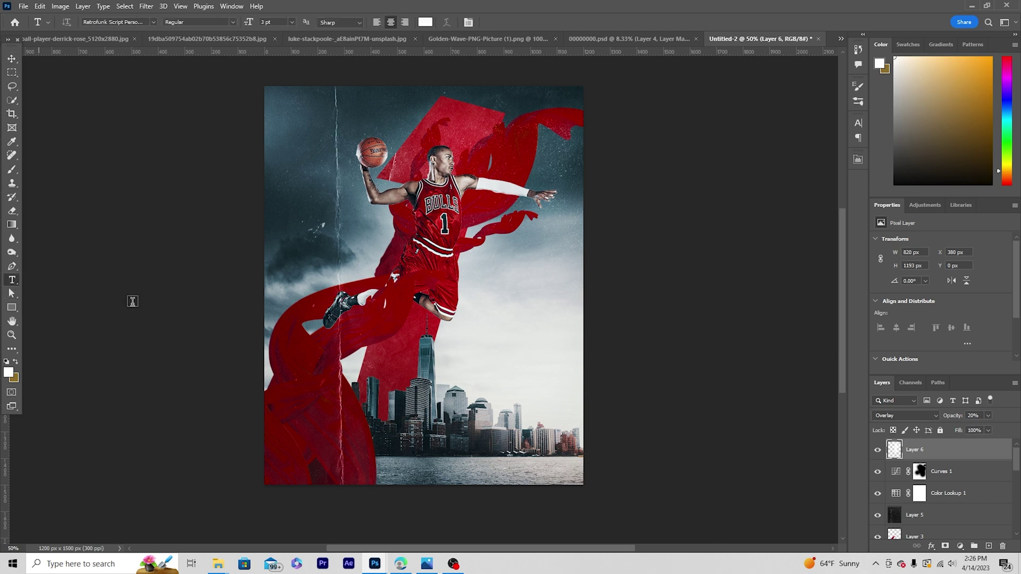
click(561, 282)
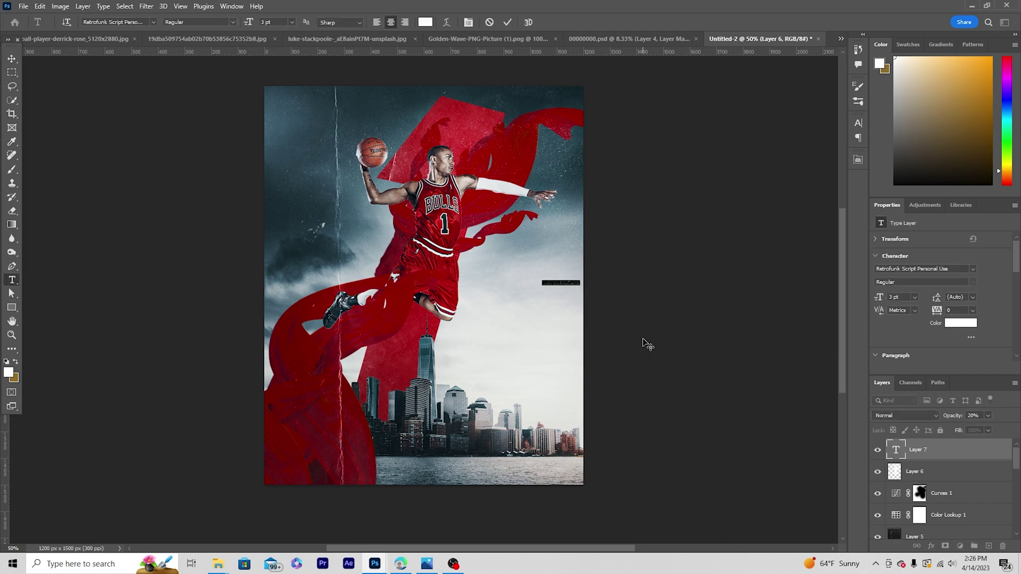
key(BackSpace)
key(ctrl+v)
click(894, 452)
click(952, 268)
text(Phonk)
key(Return)
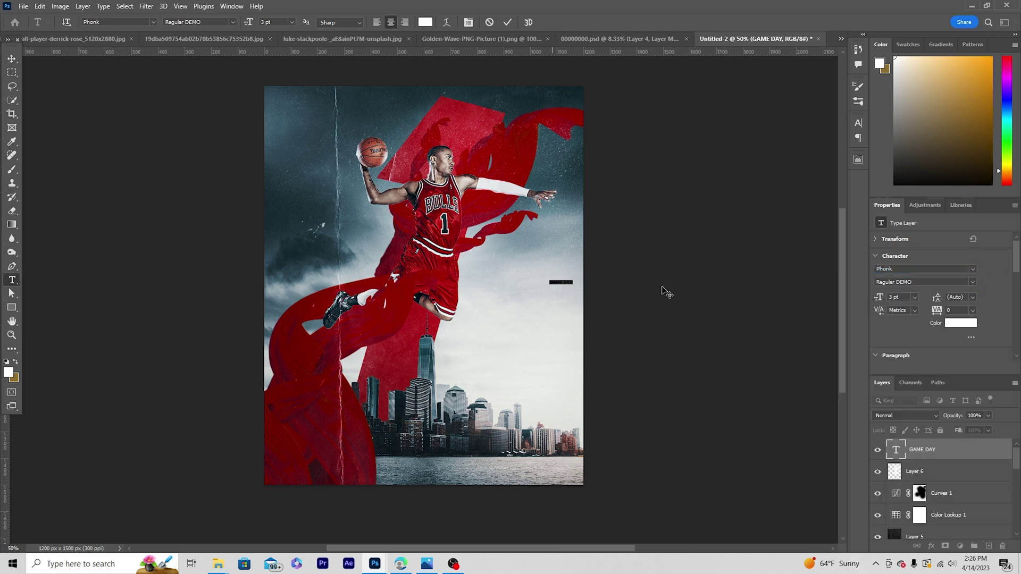
- Colour the GAME DAY text dark red #a01d21, sampled from the red number 1
click(972, 324)
click(400, 360)
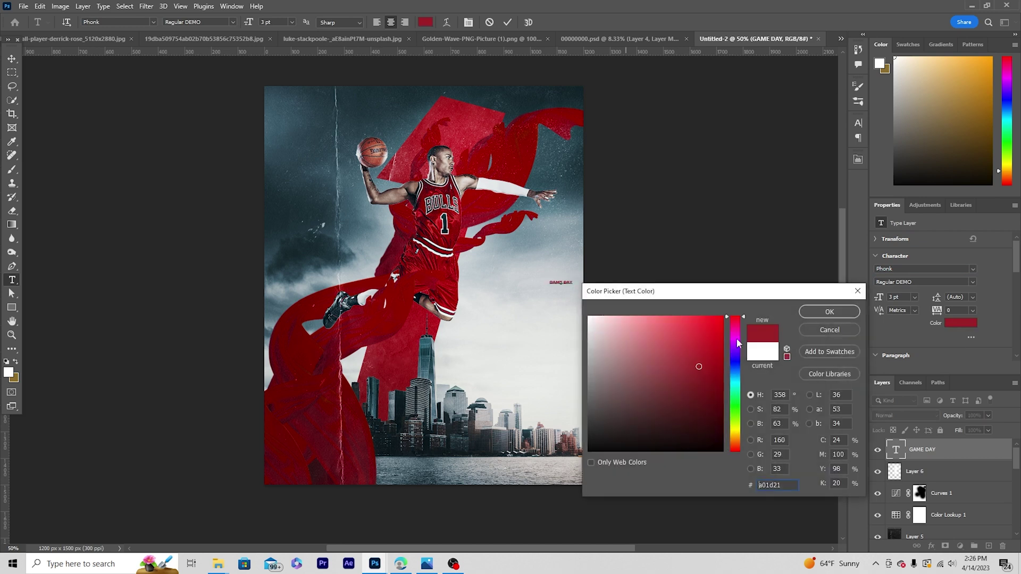
click(829, 312)
- Rotate the red GAME DAY text to -90°, enlarge it to about 152 pt and place it along the poster's left edge
key(ctrl+t)
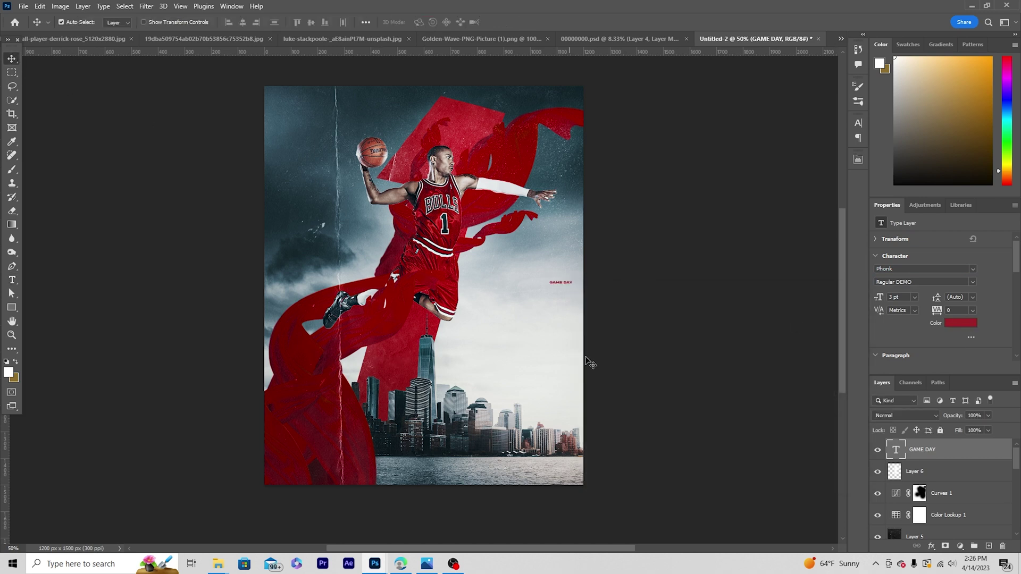
drag(577, 288, 571, 164)
drag(570, 227, 284, 226)
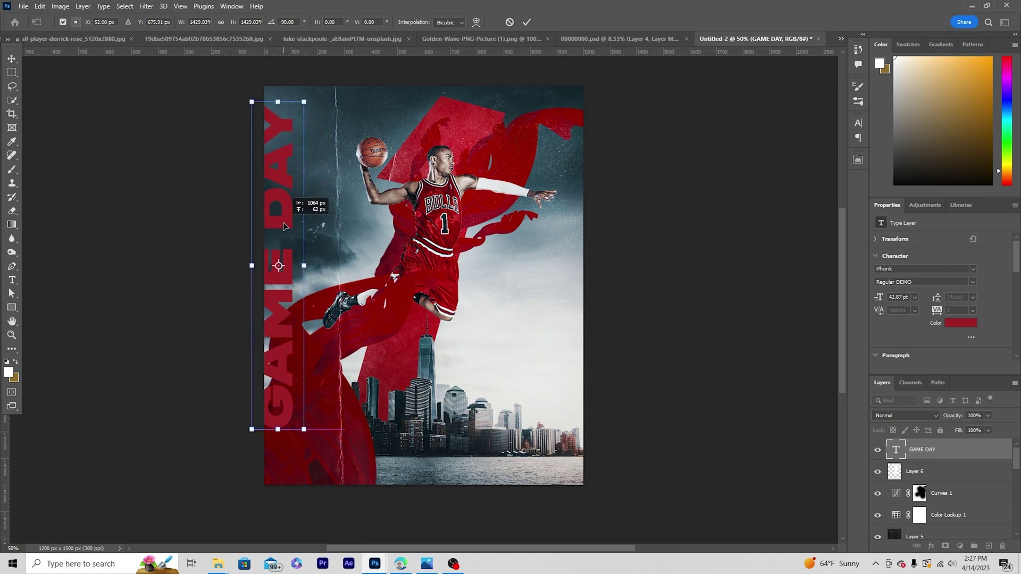
drag(304, 429, 439, 540)
scroll(269, 212, up, 8)
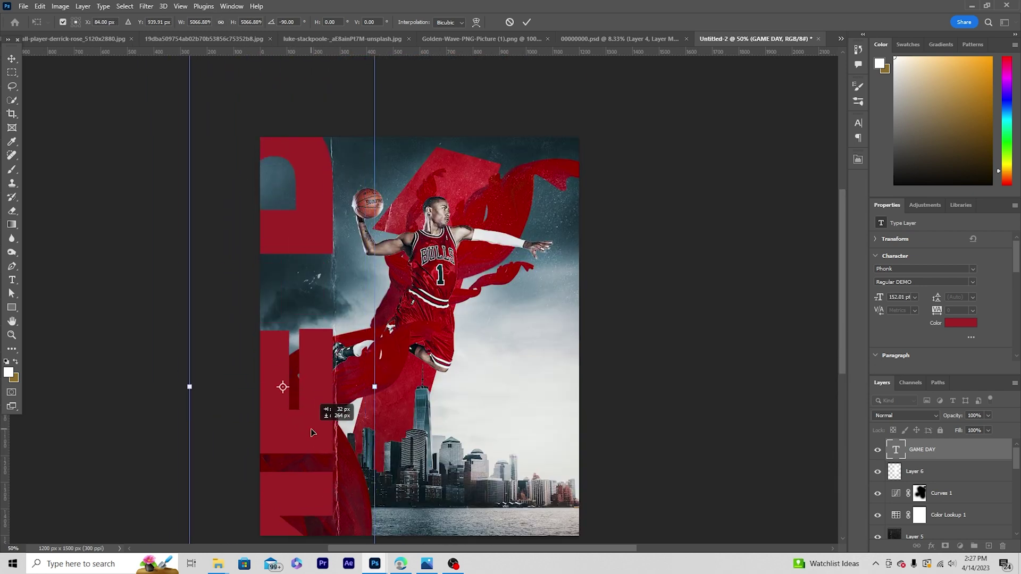
key(Return)
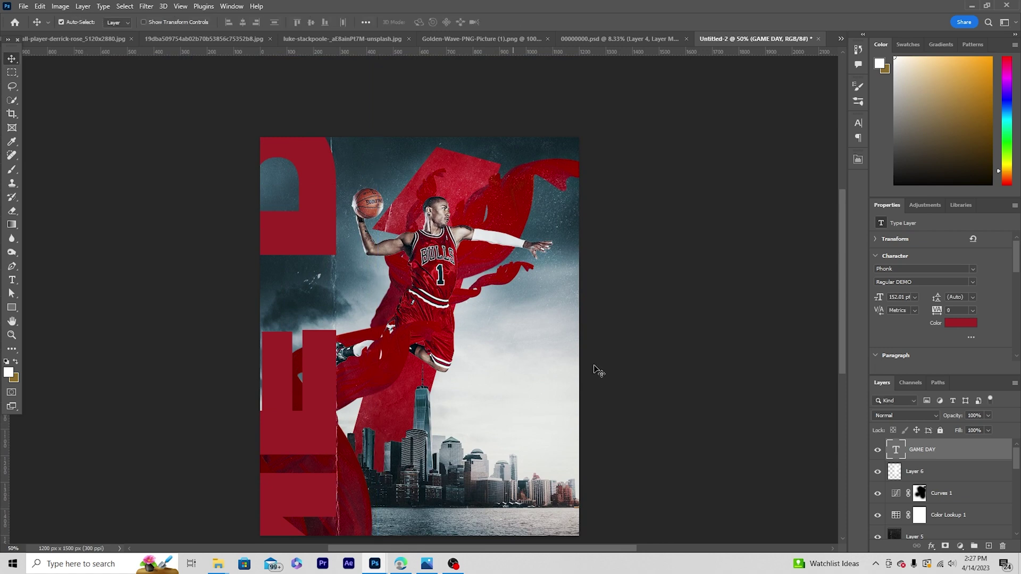
- Move the red GAME DAY layer between the top paper texture and Layer 3, and tighten its tracking to -80
mouse_move(904, 453)
mouse_down()
mouse_move(899, 538)
mouse_move(910, 511)
mouse_move(896, 466)
mouse_up()
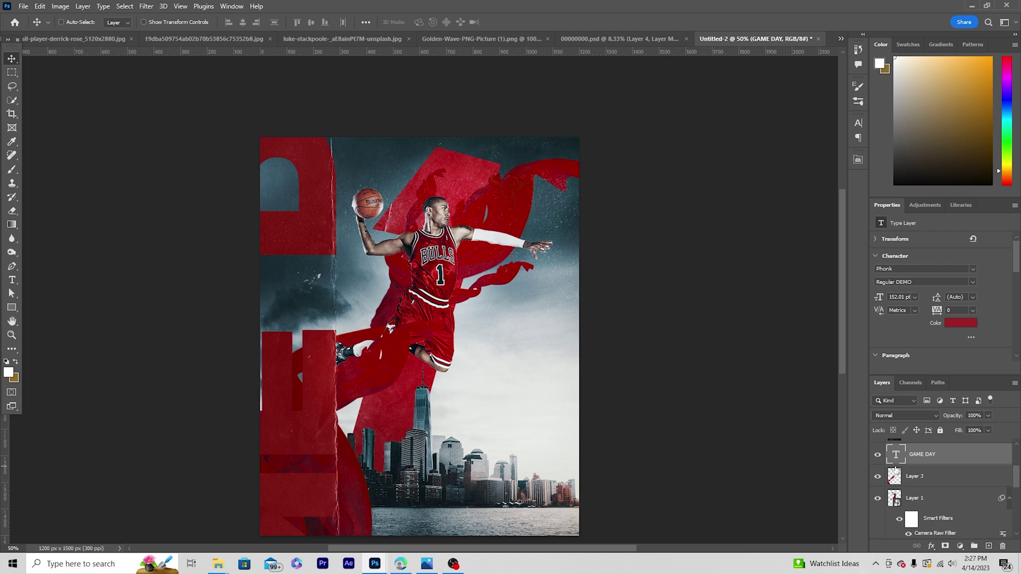
key(ctrl+minus)
key(ctrl+minus)
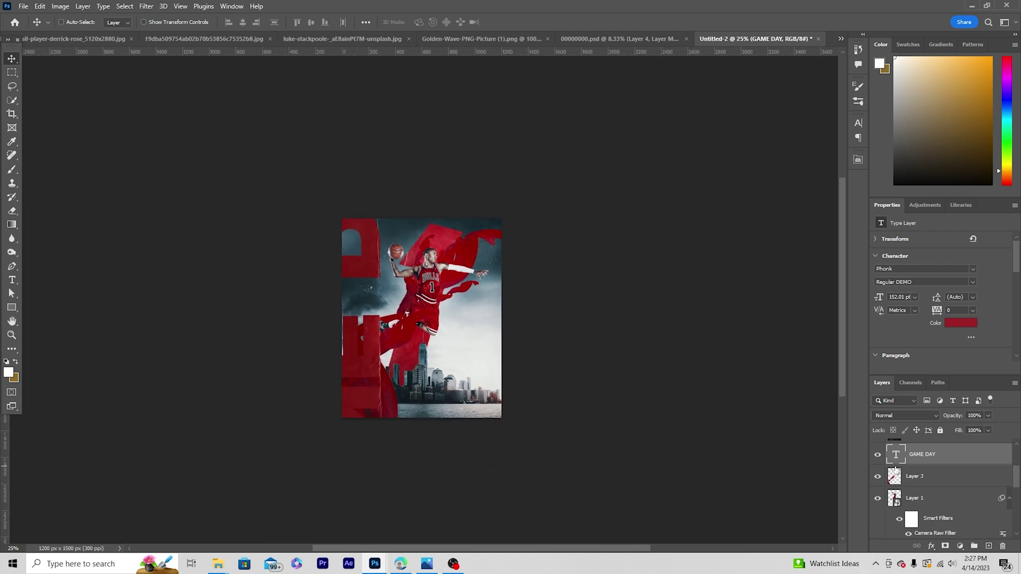
key(alt+Left)
key(alt+Left)
key(alt+Left)
key(alt+Left)
scroll(628, 399, up, 2)
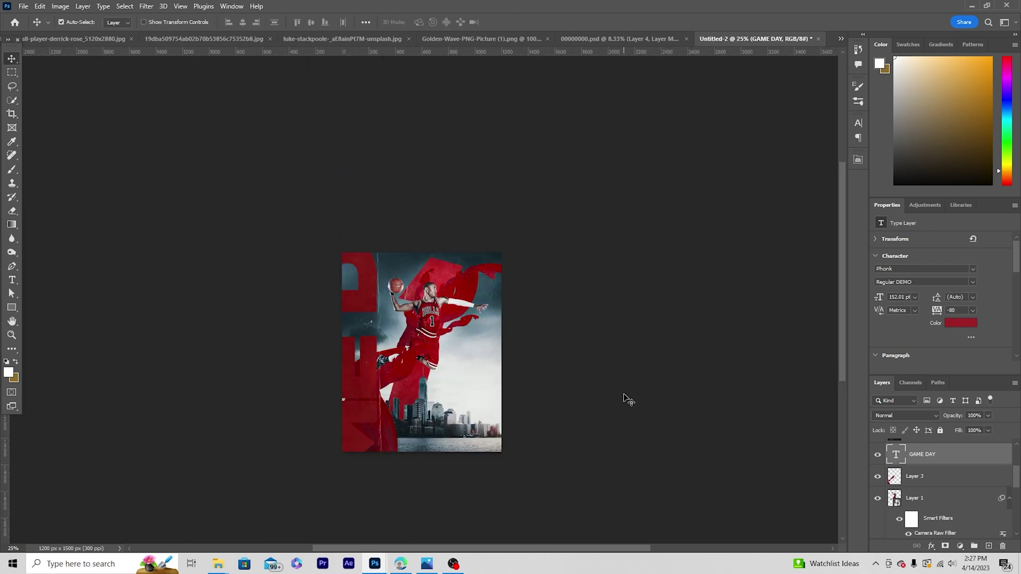
scroll(628, 399, down, 3)
key(ctrl+plus)
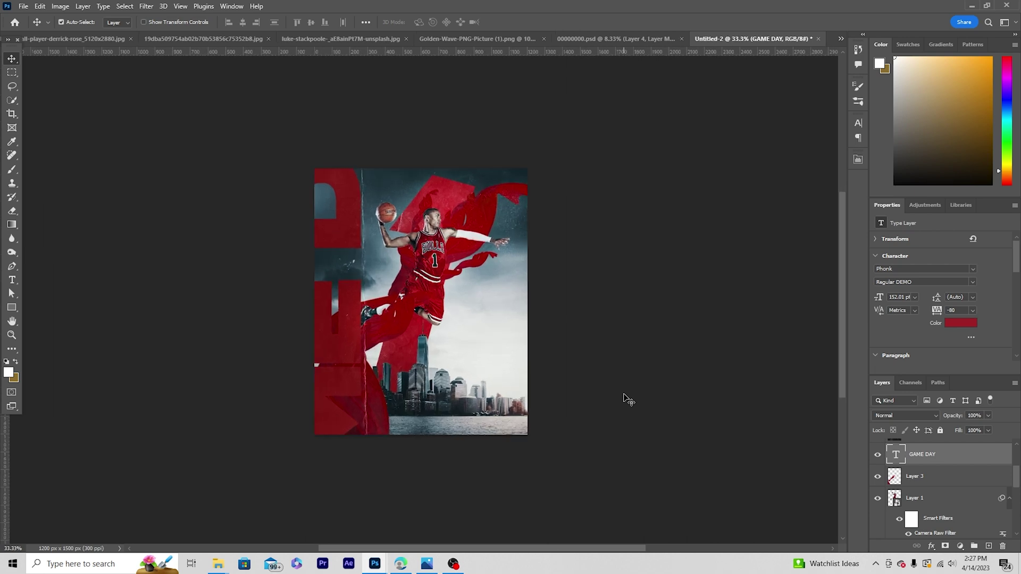
- Add a second "GAME DAY" text in white, scaled to about 21.5 pt and centred near the poster's bottom
click(14, 284)
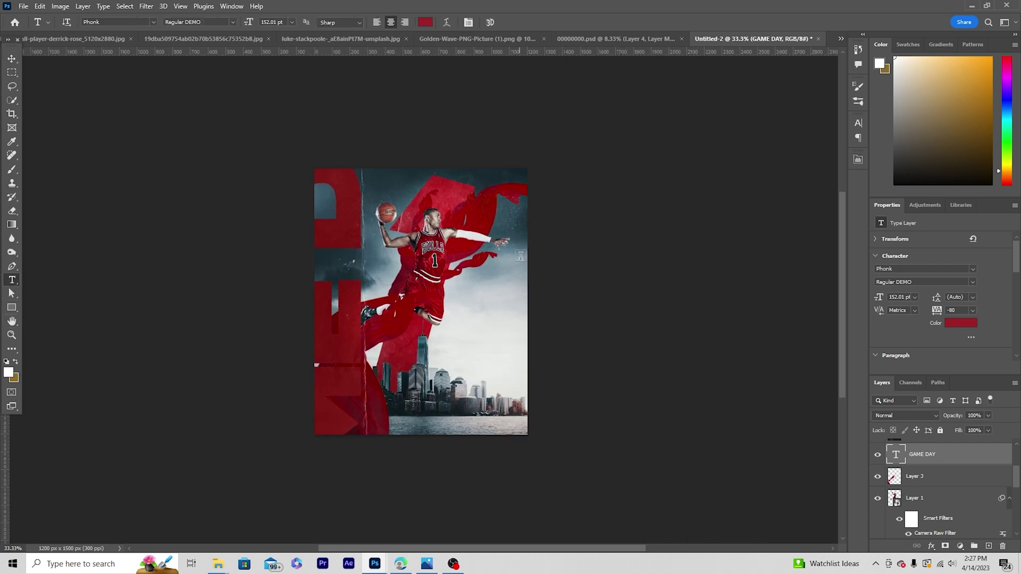
click(604, 290)
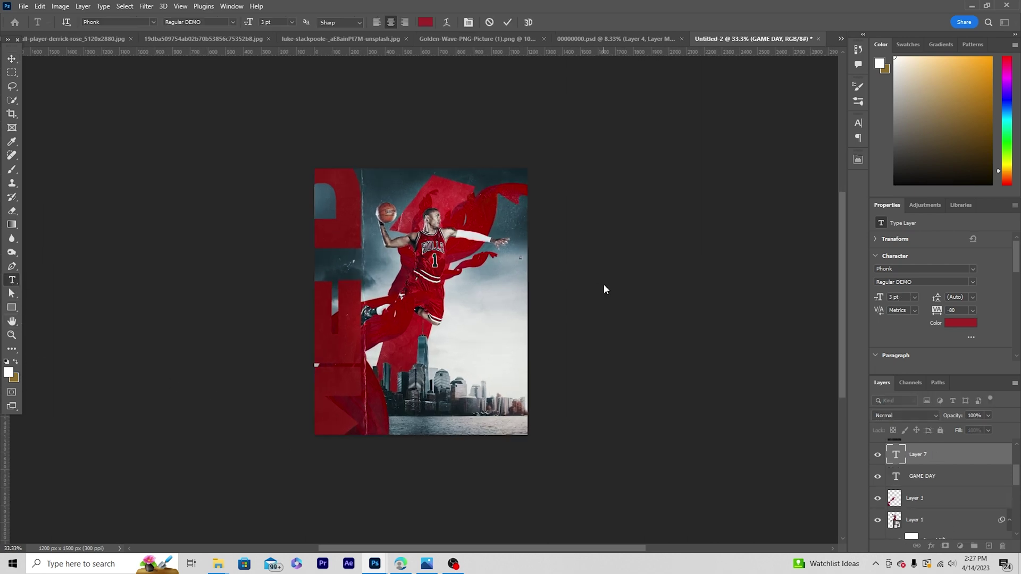
click(426, 22)
click(894, 463)
key(Return)
click(961, 322)
key(Return)
text(GAME DAY)
drag(604, 290, 457, 407)
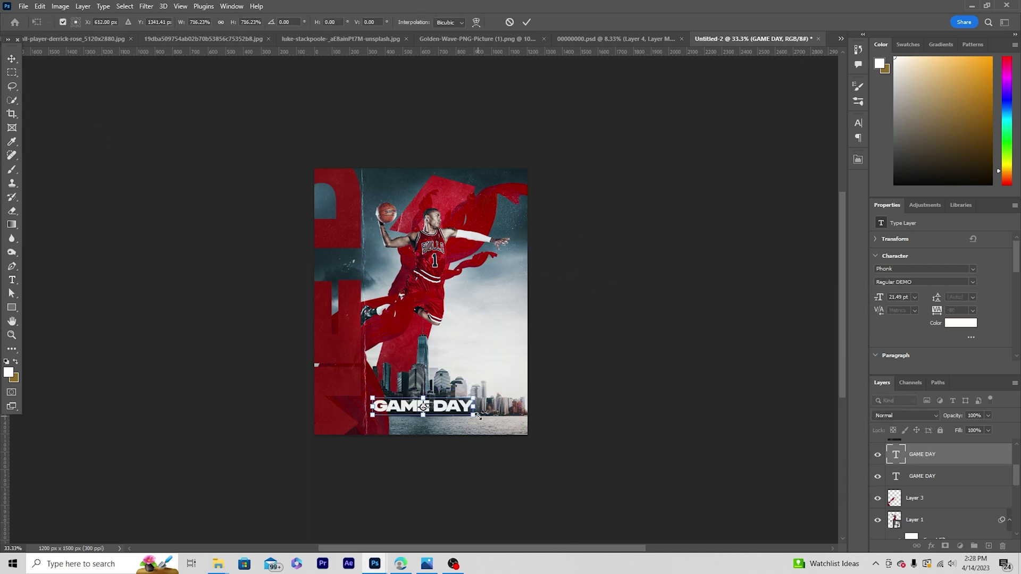
key(Return)
- Change the white title to MATCH DAY and fit a small block of Lorem ipsum text beneath it
drag(639, 421, 520, 432)
drag(231, 431, 330, 432)
key(ctrl+Return)
key(v)
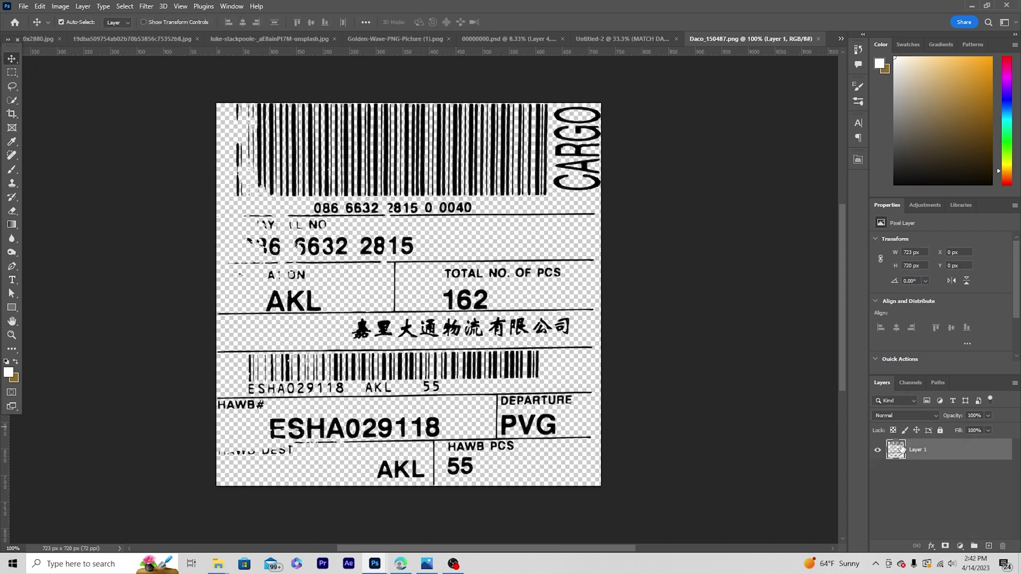
- Copy the barcode cargo label into the poster, scale it to about 92% and place it partly off the right edge
drag(915, 449, 461, 312)
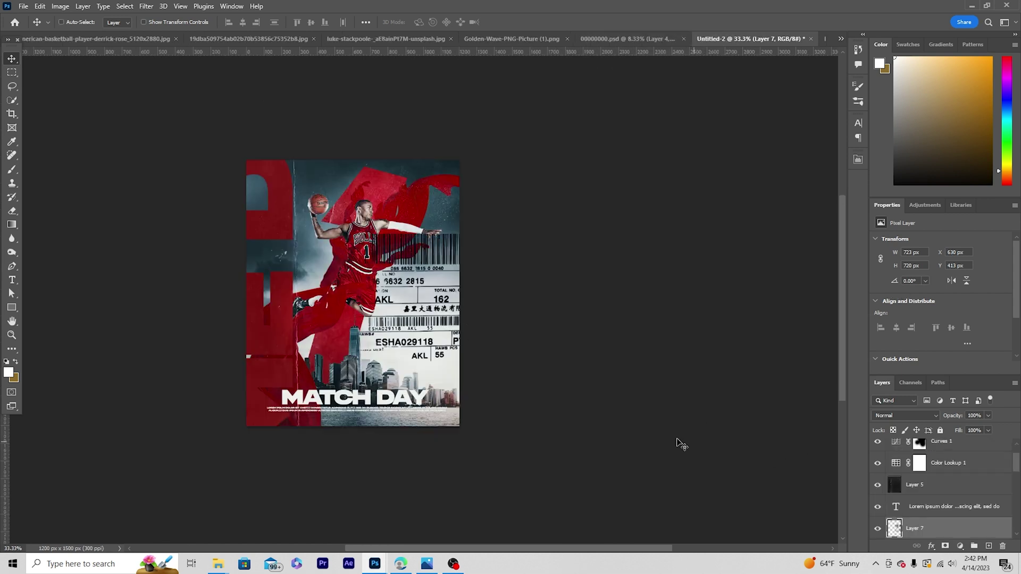
key(ctrl+t)
drag(380, 210, 497, 288)
drag(543, 243, 535, 250)
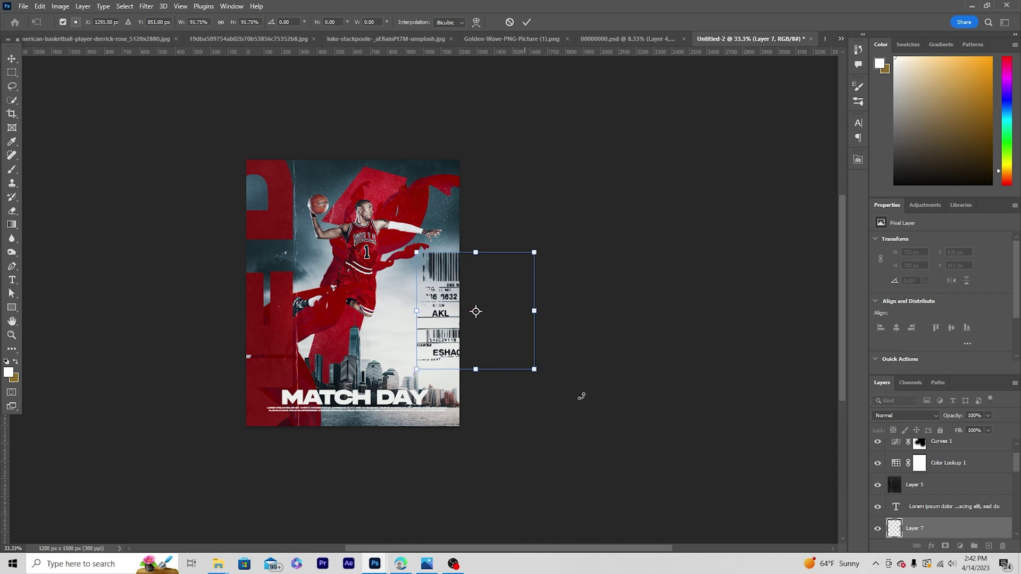
key(Return)
- Apply a light grey Color Overlay at 100% opacity and Normal blend mode to the cargo label
click(931, 547)
click(949, 508)
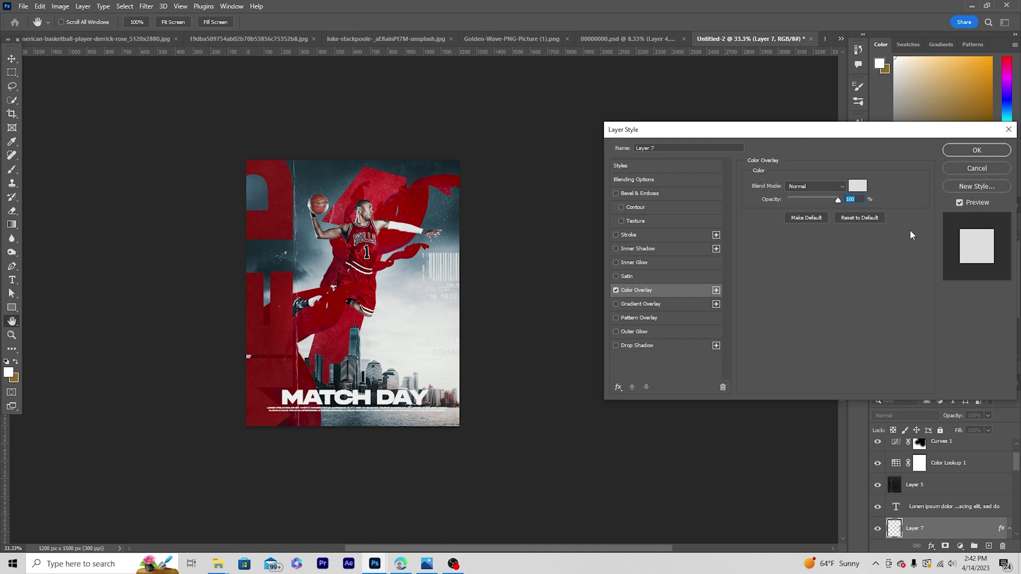
click(973, 153)
- Move the cargo label up and inward, centring it at about X 1200 px, Y 750 px
key(ctrl+t)
drag(471, 312, 460, 294)
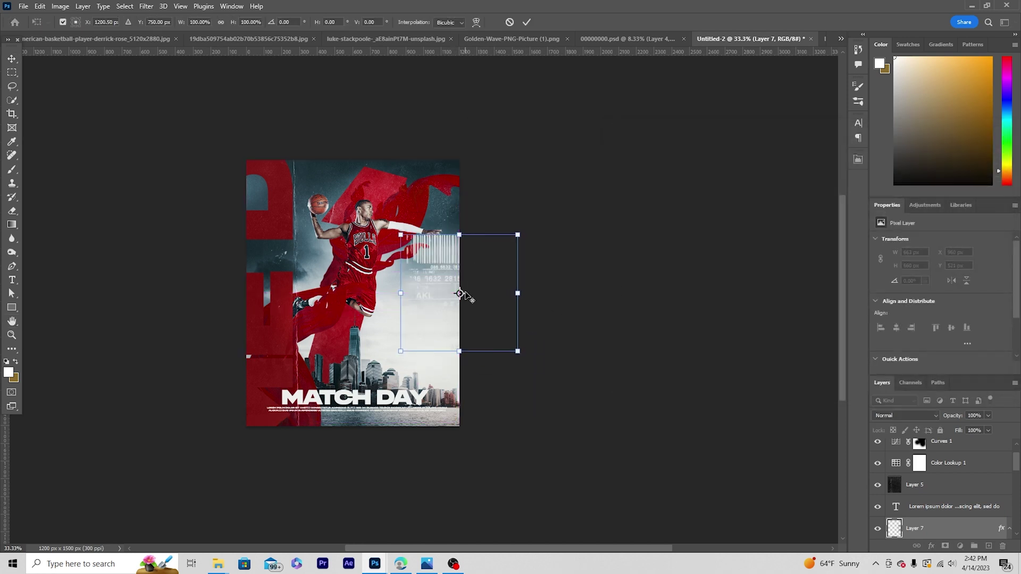
key(Return)
- Stamp all visible layers into a new merged layer at the very top of the layer stack
scroll(962, 468, up, 2)
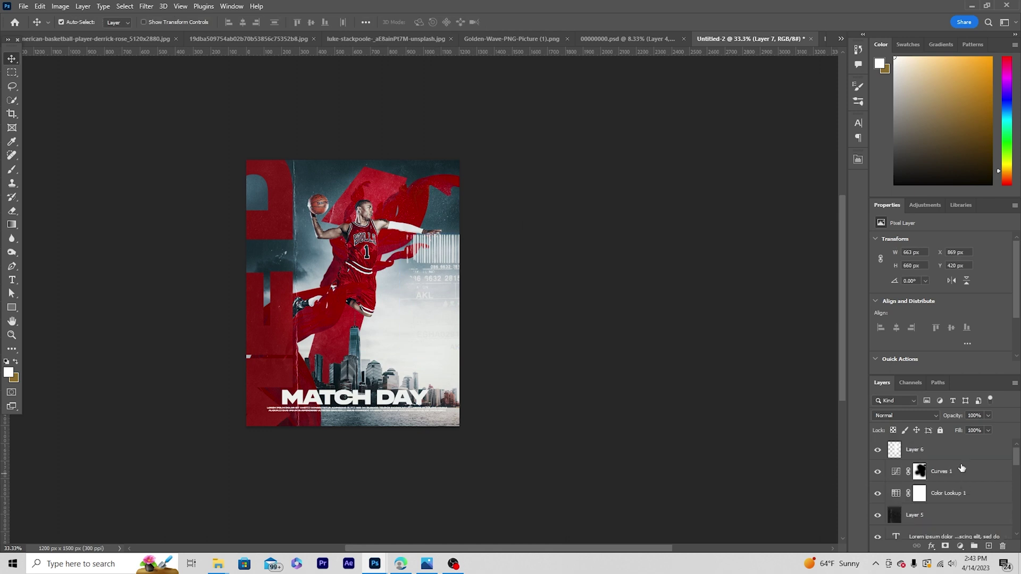
click(935, 453)
scroll(934, 468, up, 1)
- Add a Solid Color fill layer in dark grey #3c3b3b between Layer 6 and the merged poster layer
click(961, 546)
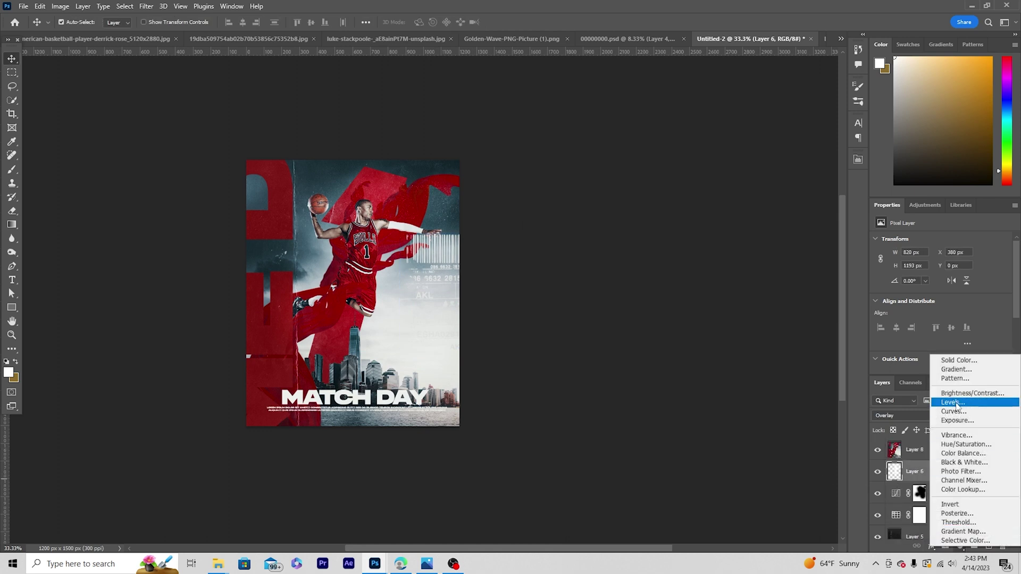
click(949, 361)
drag(596, 409, 589, 421)
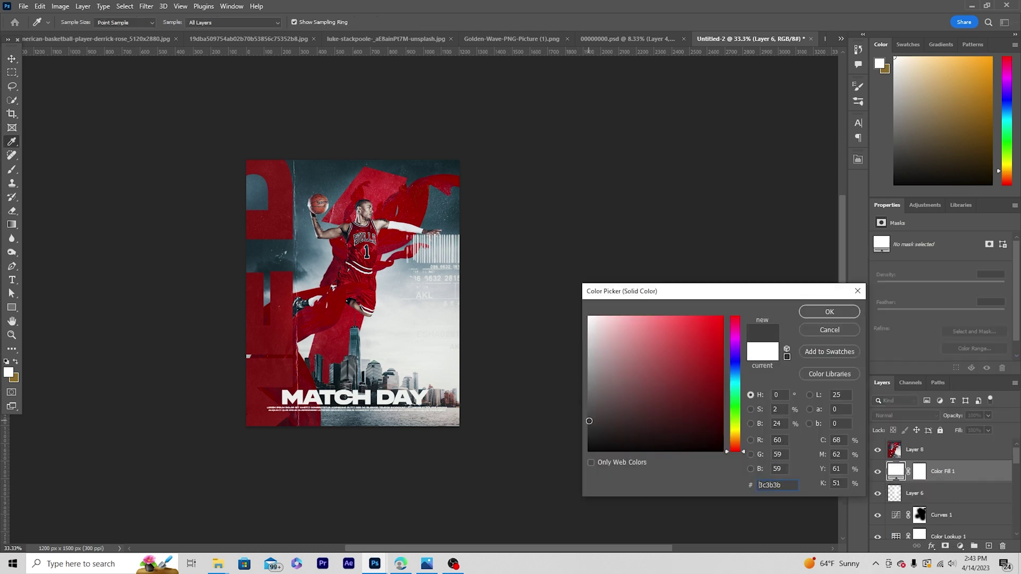
click(830, 312)
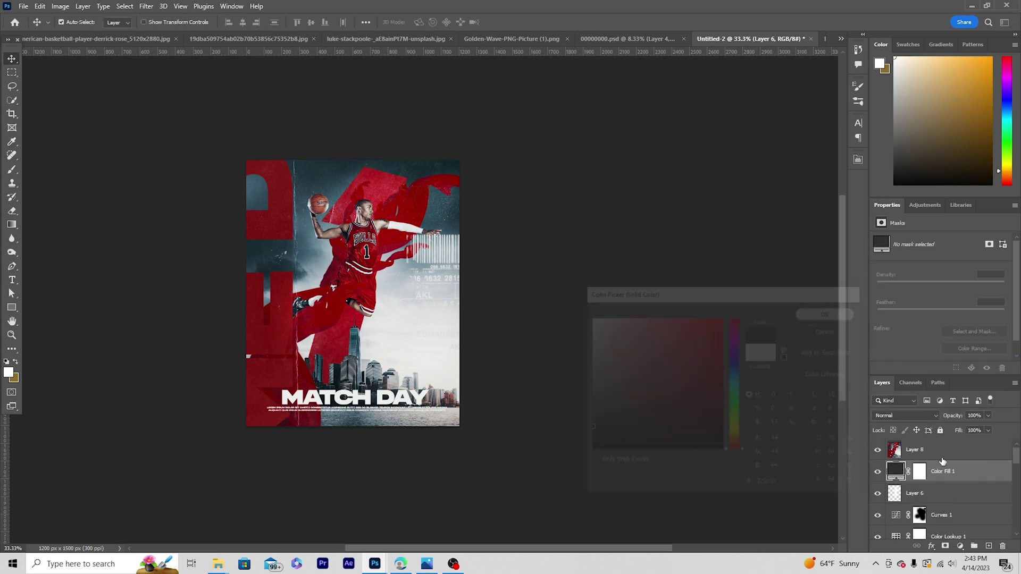
- Add a layer mask to the merged poster layer and invert it to black so the layer is hidden
click(909, 457)
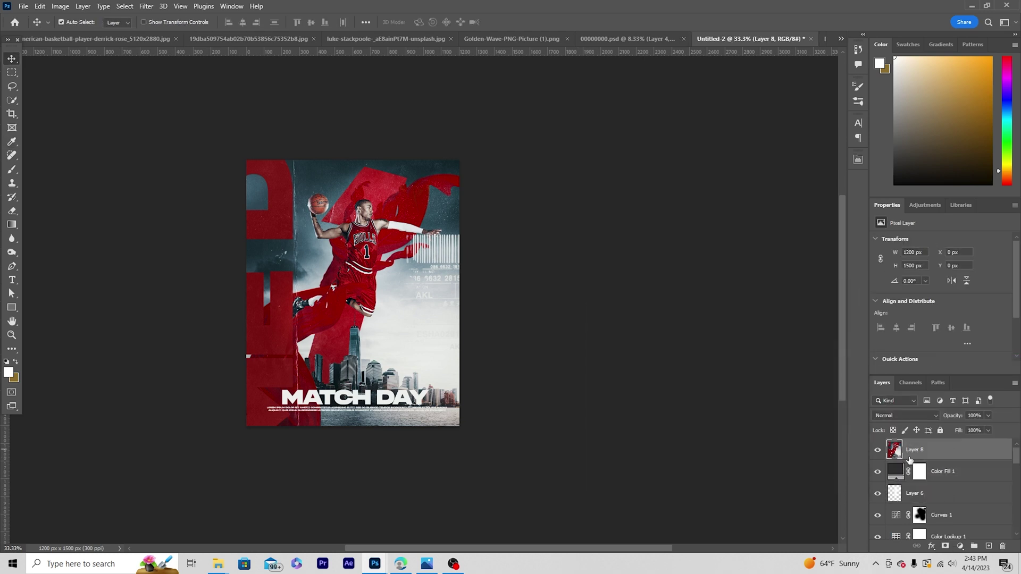
click(945, 547)
key(b)
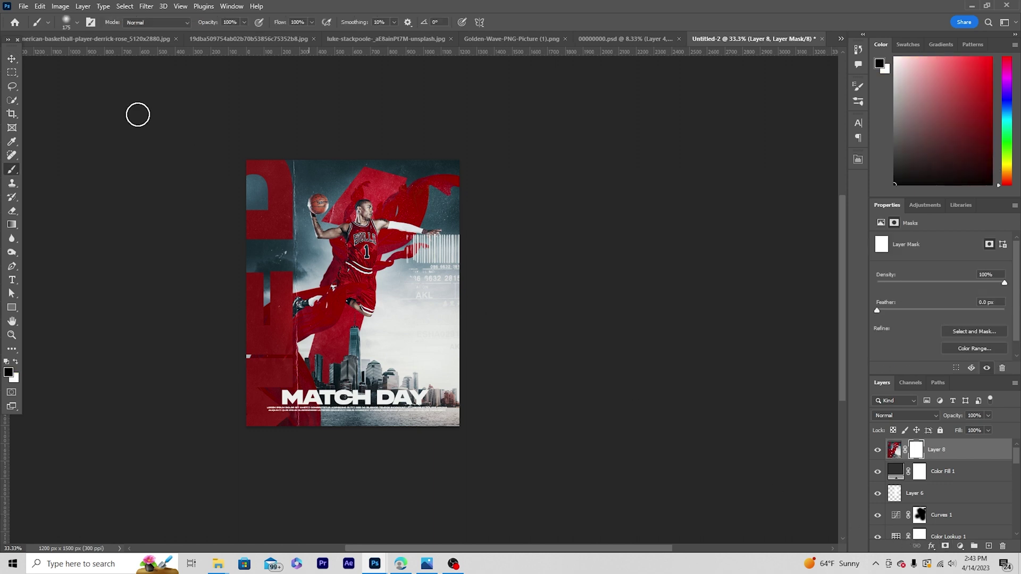
click(77, 22)
click(918, 453)
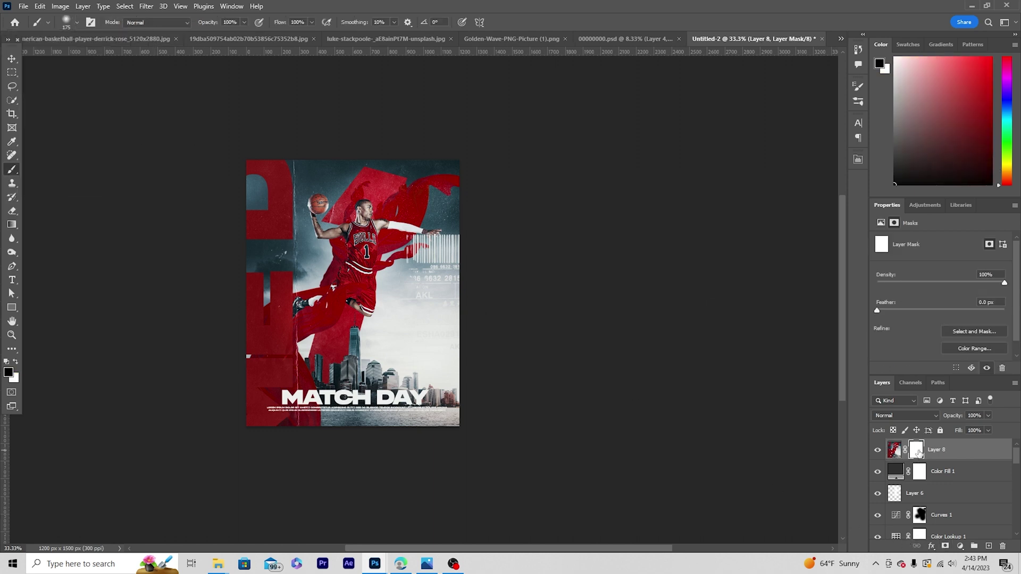
key(ctrl+i)
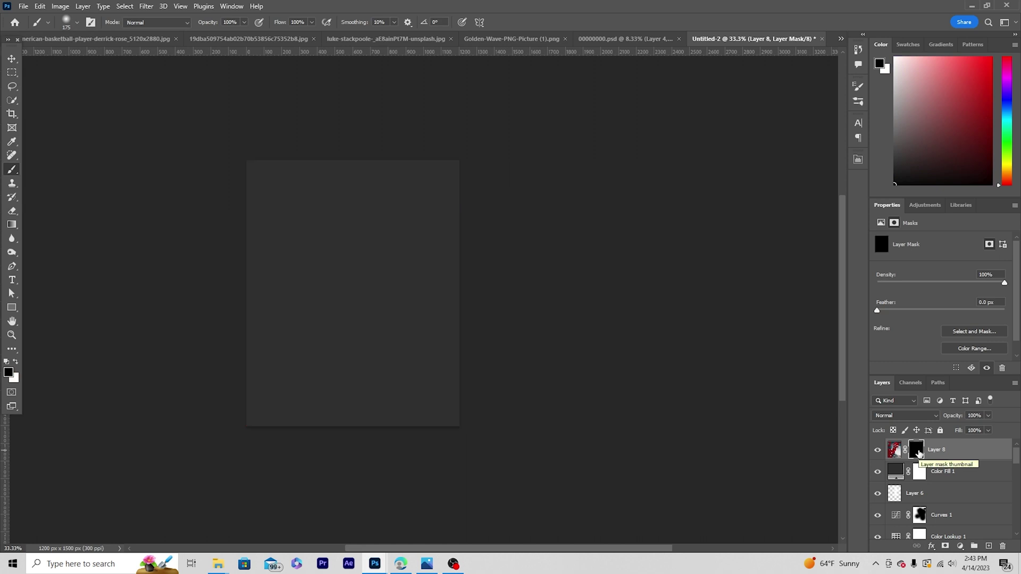
- Paint white on the merged layer's mask with the 1300 px textured brush to reveal the poster inside rough, faded edges
click(77, 22)
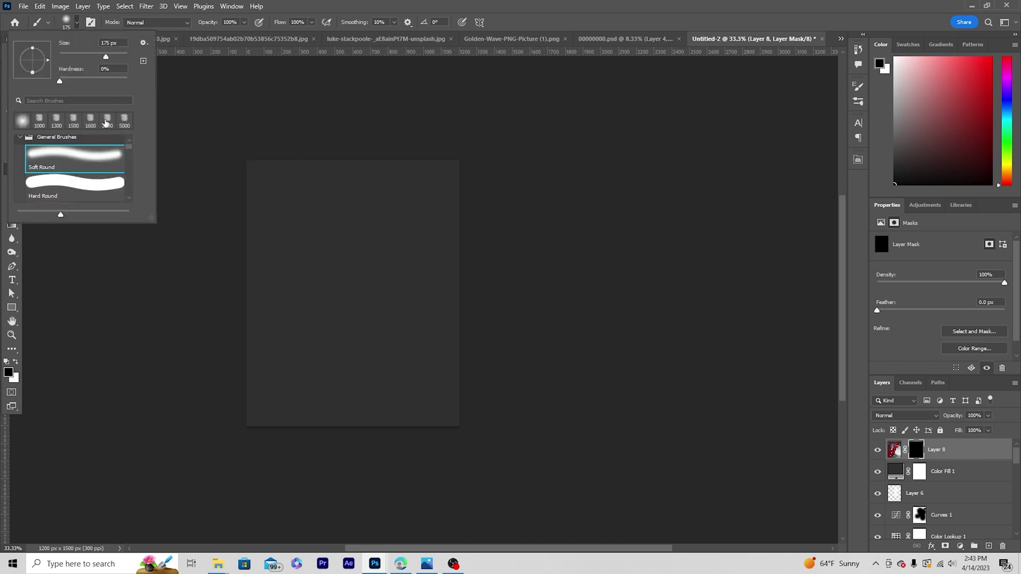
click(57, 121)
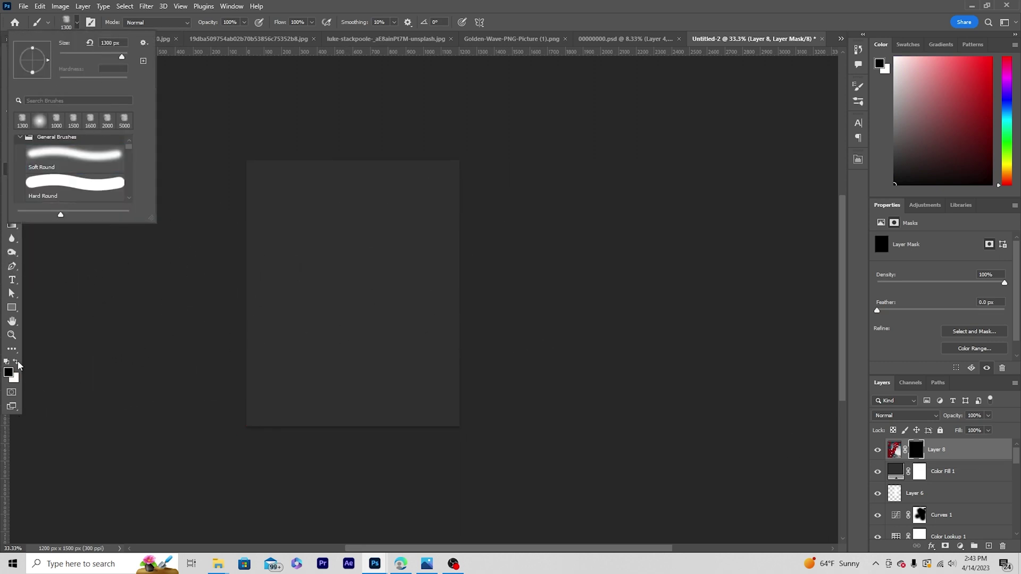
click(15, 363)
mouse_move(330, 319)
mouse_down()
mouse_move(336, 258)
mouse_move(342, 314)
mouse_move(351, 272)
mouse_move(333, 362)
mouse_move(292, 360)
mouse_move(358, 431)
mouse_move(320, 477)
mouse_up()
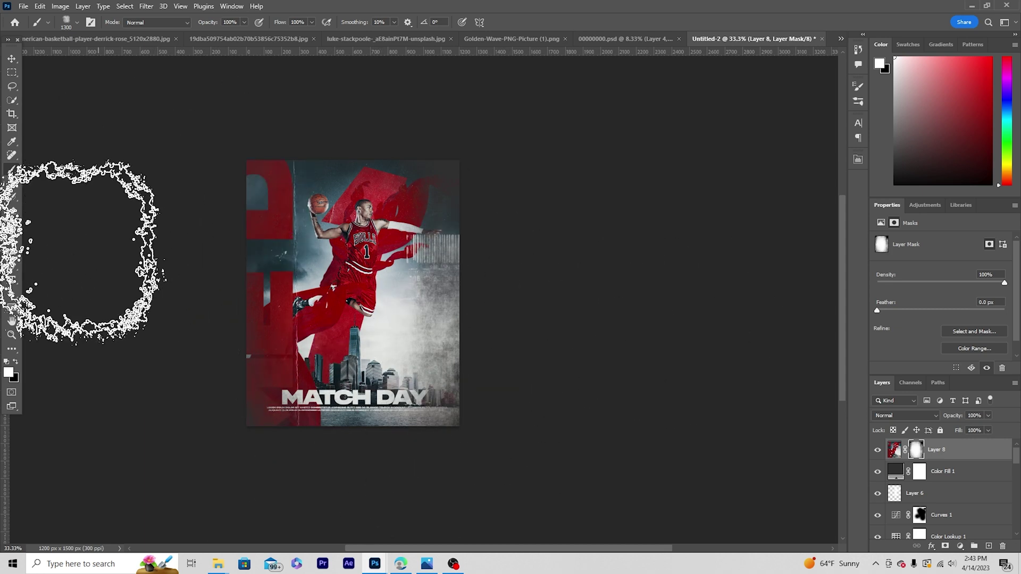
click(356, 228)
- Paint black on the mask along the poster's left edge to fade it further, and restore white as the foreground colour
click(15, 364)
mouse_move(79, 296)
mouse_down()
mouse_move(182, 165)
mouse_move(196, 201)
mouse_move(51, 343)
mouse_up()
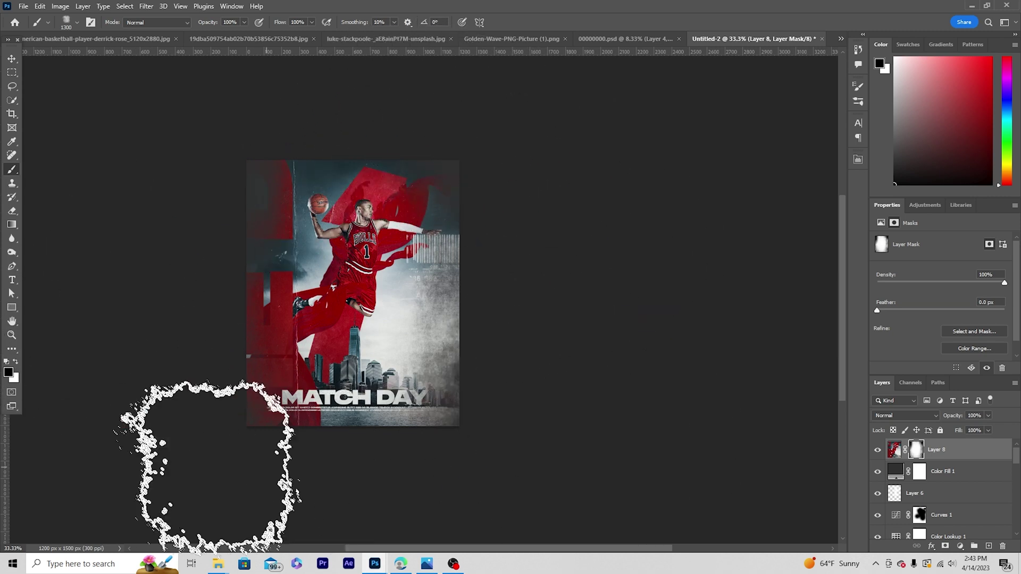
click(15, 363)
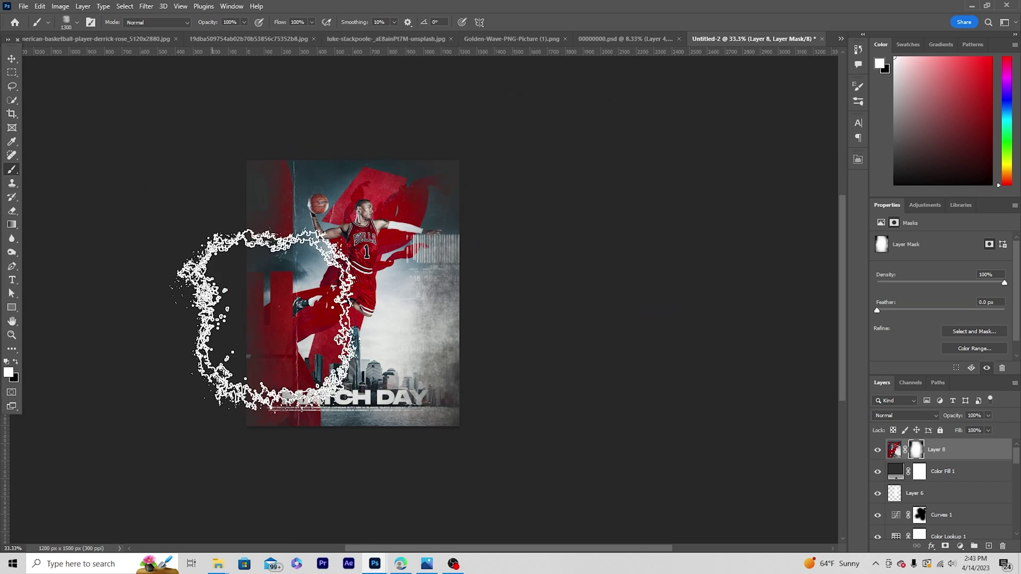